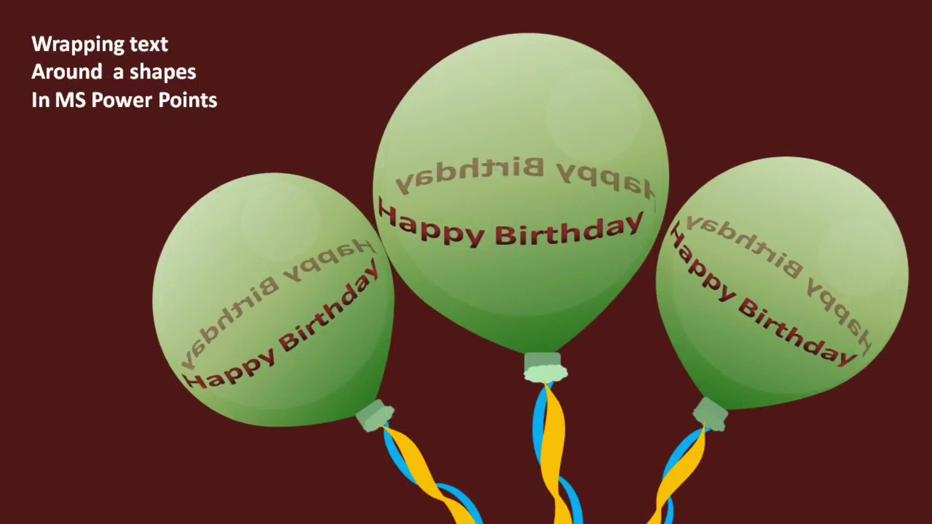
Step: End the balloon slideshow and insert a new blank second slide with Ctrl+M
{"action": "right_click", "coordinate": [50, 515]}
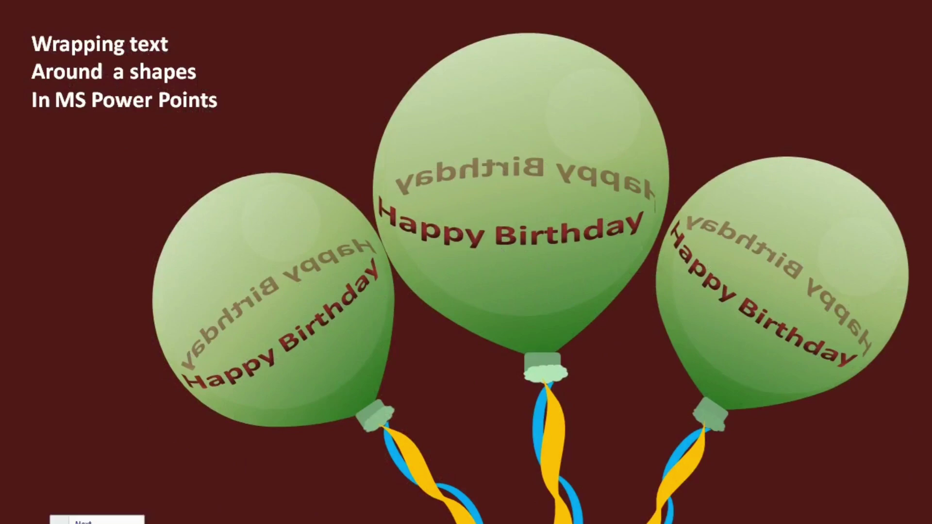
{"action": "key", "text": "Escape"}
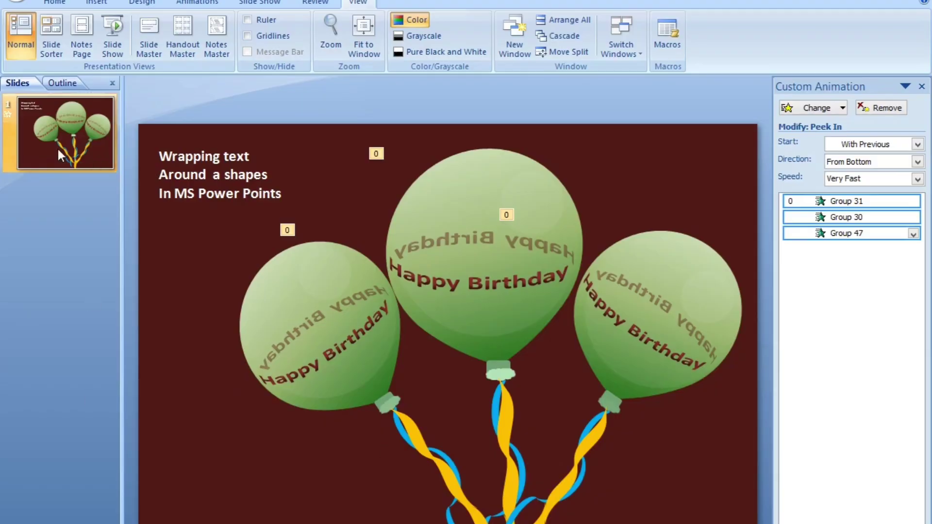
{"action": "key", "text": "ctrl+m"}
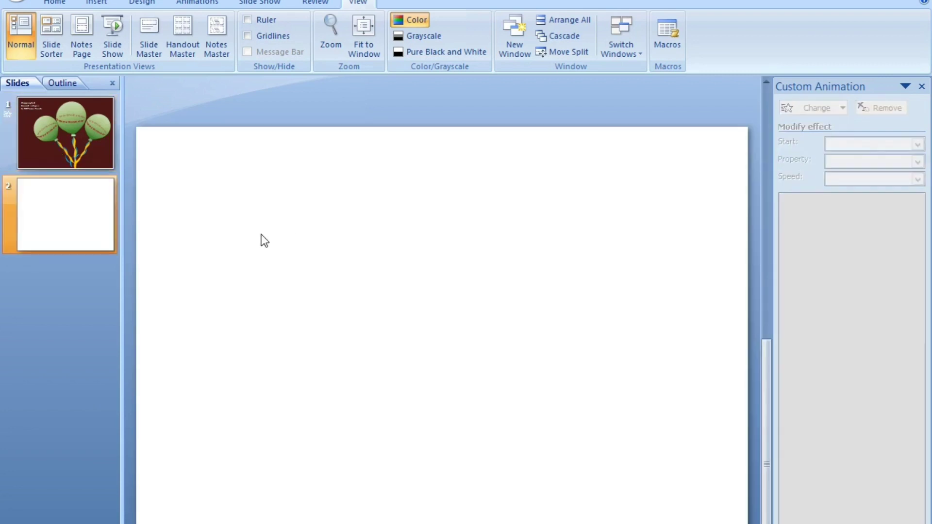
Step: Draw a large green teardrop shape on the new slide
{"action": "left_click", "coordinate": [90, 4]}
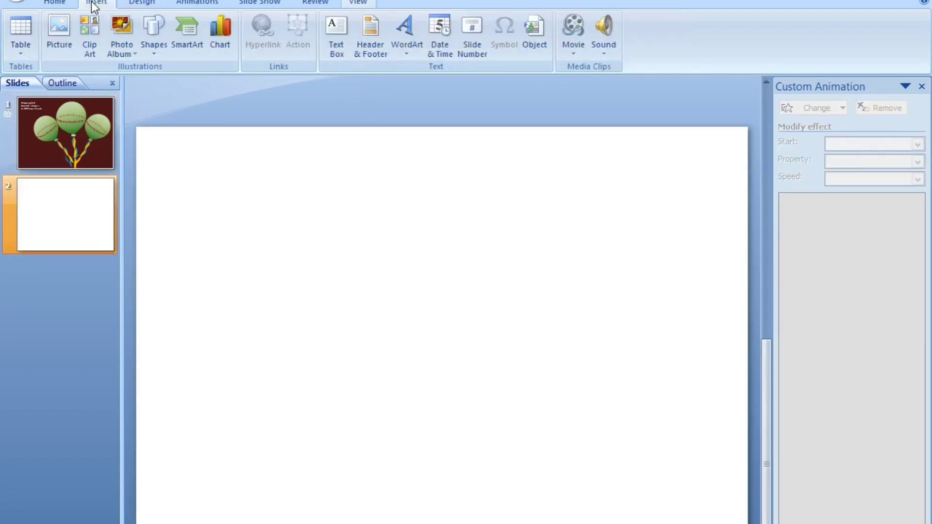
{"action": "left_click", "coordinate": [153, 36]}
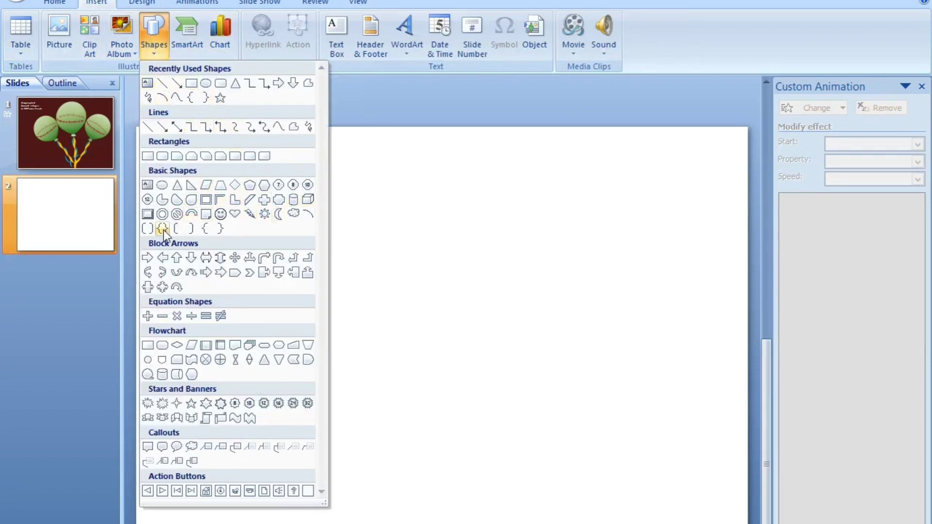
{"action": "left_click", "coordinate": [191, 199]}
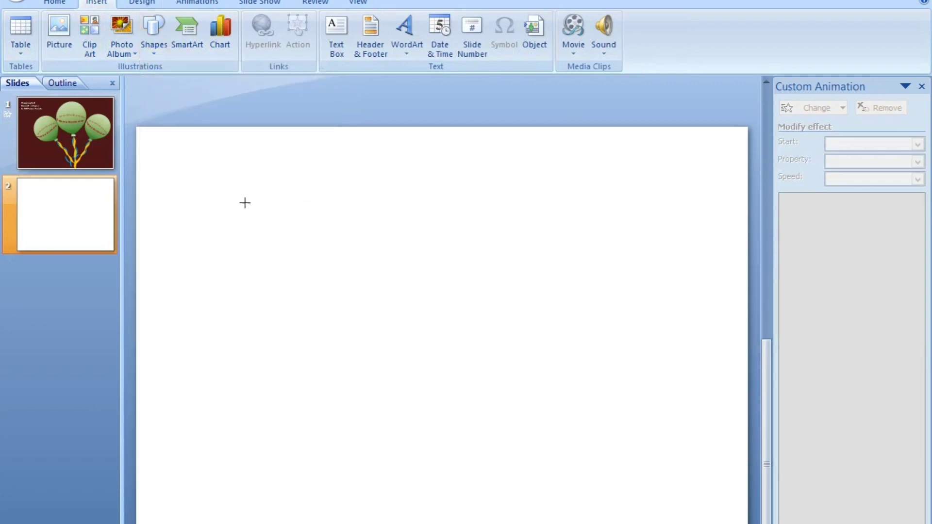
{"action": "left_click_drag", "start_coordinate": [251, 213], "coordinate": [523, 438]}
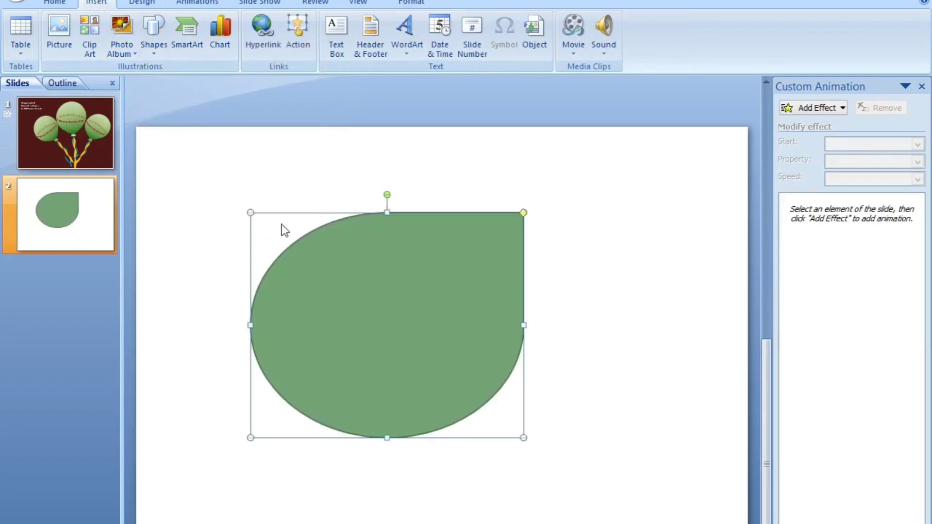
Step: Rotate the teardrop point-down, shrink it, move it to the top centre and blunt its tip
{"action": "mouse_move", "coordinate": [387, 195]}
{"action": "left_mouse_down"}
{"action": "mouse_move", "coordinate": [510, 280]}
{"action": "mouse_move", "coordinate": [545, 356]}
{"action": "mouse_move", "coordinate": [482, 446]}
{"action": "mouse_move", "coordinate": [494, 435]}
{"action": "left_mouse_up"}
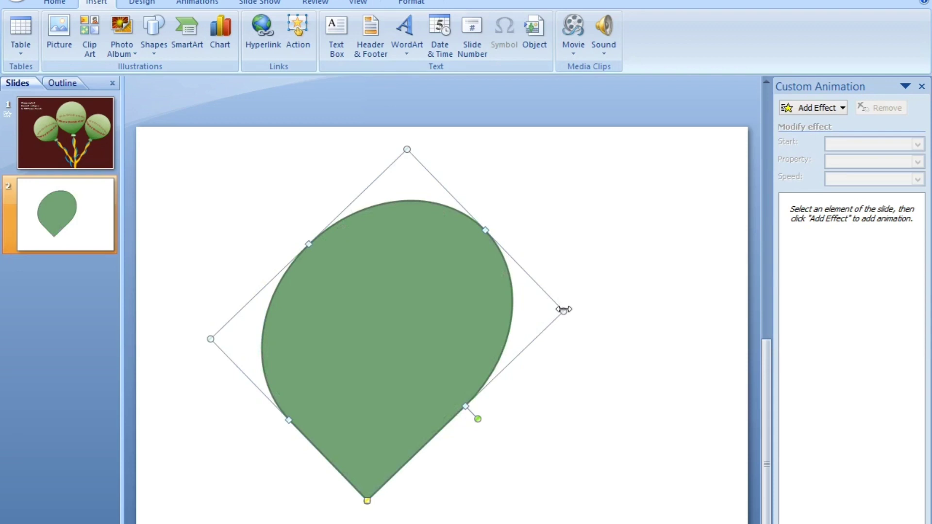
{"action": "mouse_move", "coordinate": [563, 309]}
{"action": "left_mouse_down"}
{"action": "mouse_move", "coordinate": [466, 333]}
{"action": "mouse_move", "coordinate": [482, 318]}
{"action": "left_mouse_up"}
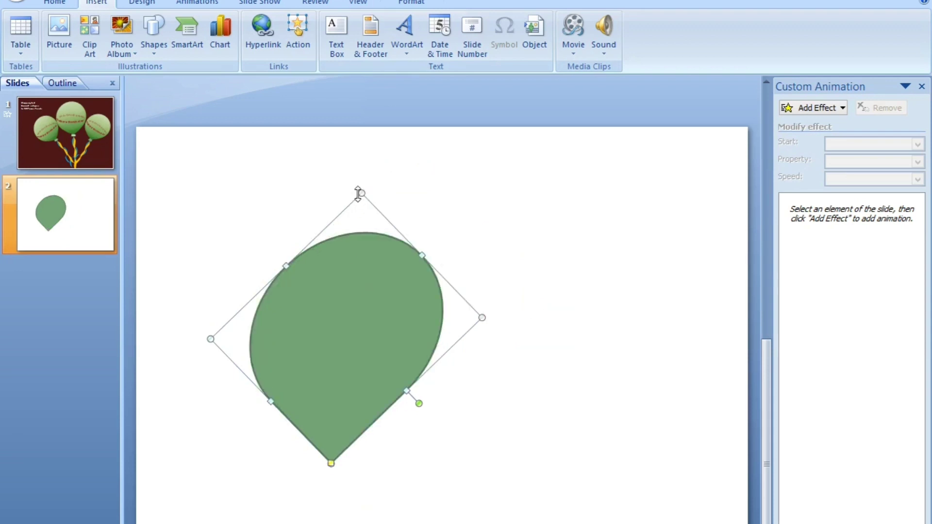
{"action": "left_click_drag", "start_coordinate": [359, 193], "coordinate": [358, 220]}
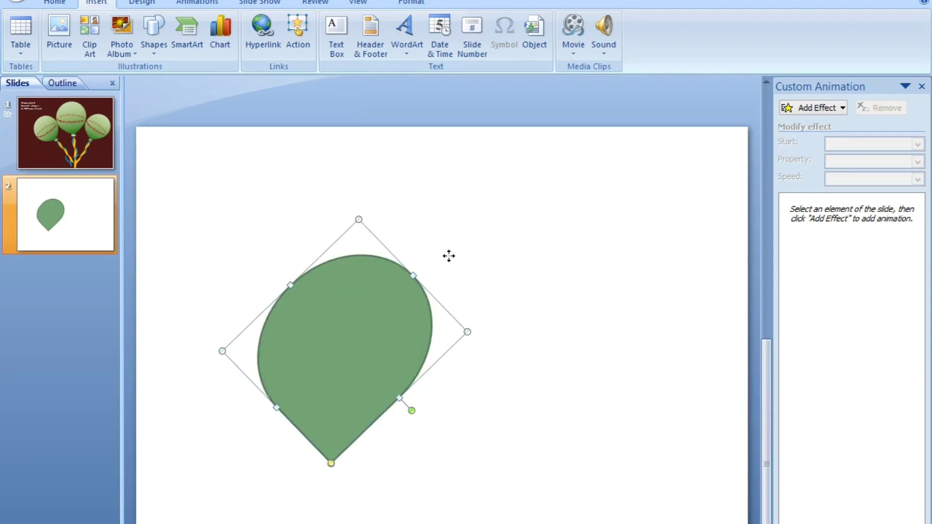
{"action": "left_click_drag", "start_coordinate": [340, 297], "coordinate": [449, 180]}
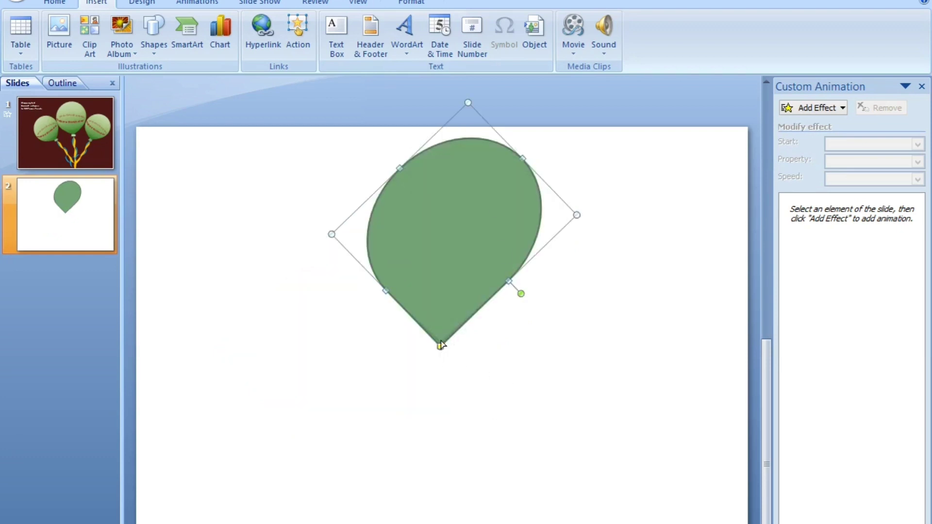
{"action": "left_click_drag", "start_coordinate": [442, 339], "coordinate": [465, 334]}
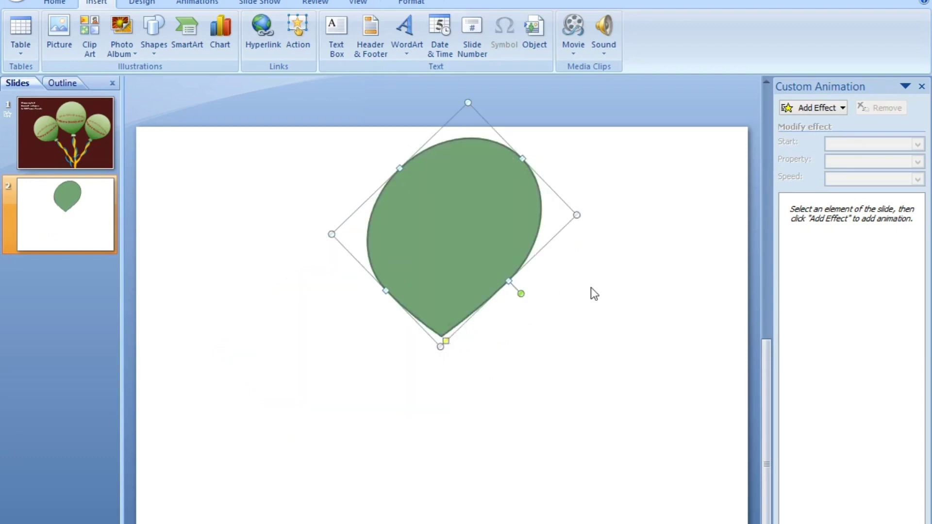
{"action": "left_click_drag", "start_coordinate": [522, 291], "coordinate": [526, 290]}
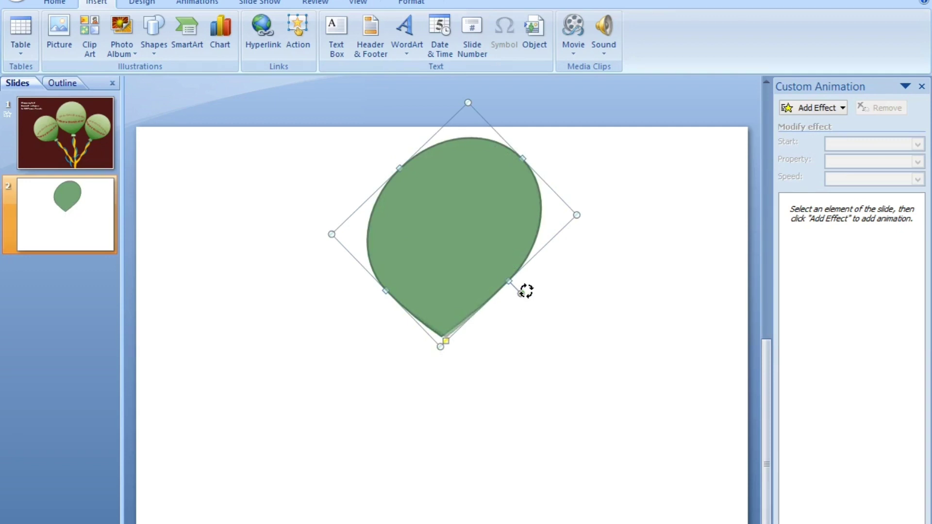
Step: Raise the teardrop's green gradient fill angle to 310° and close Format Shape
{"action": "left_click", "coordinate": [231, 338]}
{"action": "left_click", "coordinate": [232, 337]}
{"action": "left_click", "coordinate": [231, 337]}
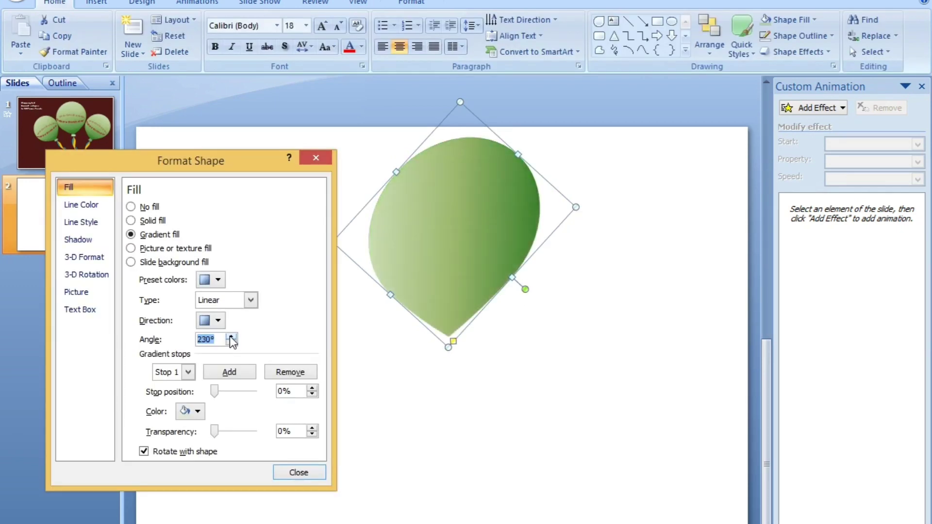
{"action": "left_click", "coordinate": [231, 338]}
{"action": "left_click", "coordinate": [231, 337]}
{"action": "left_click", "coordinate": [231, 338]}
{"action": "left_click", "coordinate": [231, 337]}
{"action": "left_click", "coordinate": [231, 338]}
{"action": "left_click", "coordinate": [231, 338]}
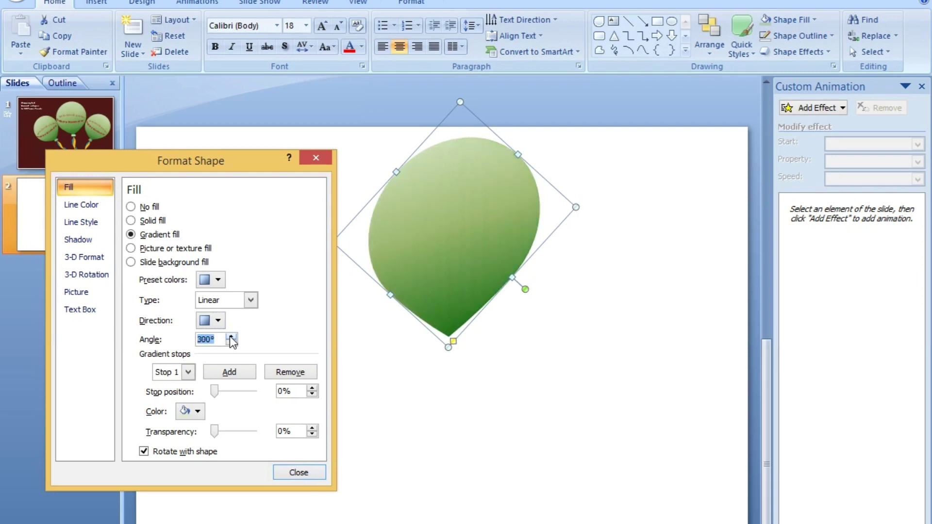
{"action": "left_click", "coordinate": [231, 337]}
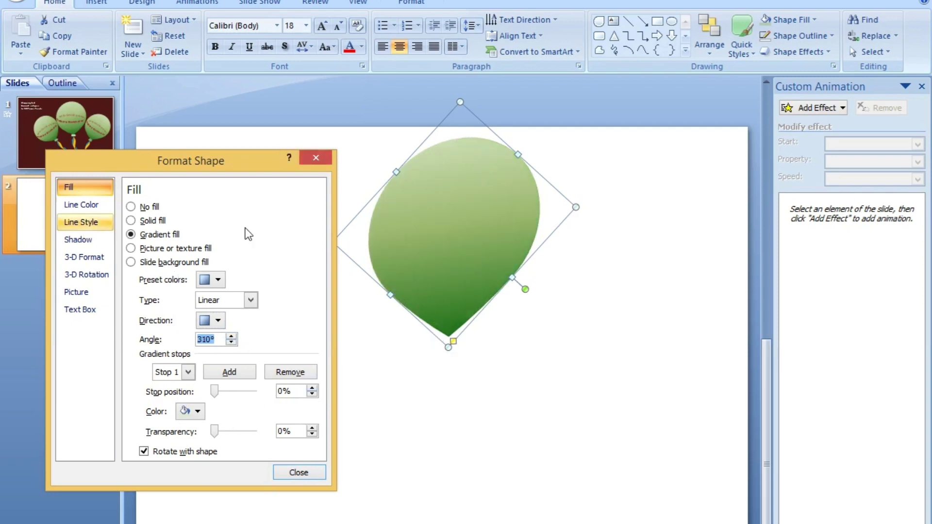
{"action": "left_click", "coordinate": [299, 473]}
{"action": "left_click", "coordinate": [512, 413]}
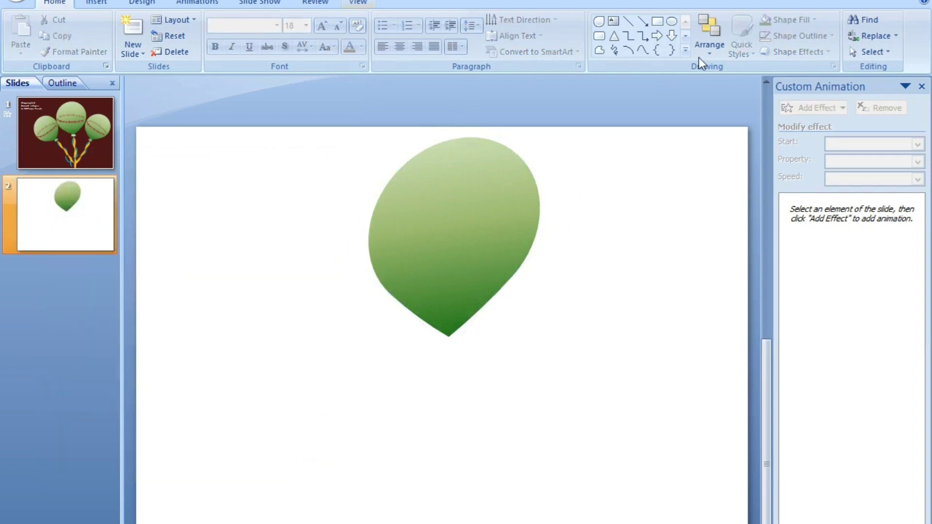
Step: Draw an oval circle over the teardrop's upper part and set its outline to No Outline
{"action": "left_click", "coordinate": [673, 22]}
{"action": "left_click_drag", "start_coordinate": [399, 171], "coordinate": [512, 305]}
{"action": "left_click_drag", "start_coordinate": [465, 223], "coordinate": [460, 203]}
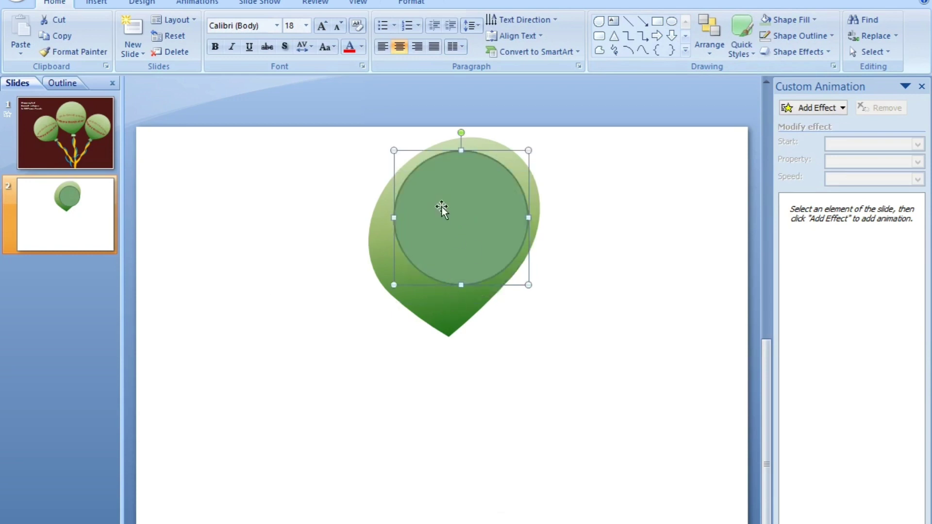
{"action": "left_click", "coordinate": [410, 2]}
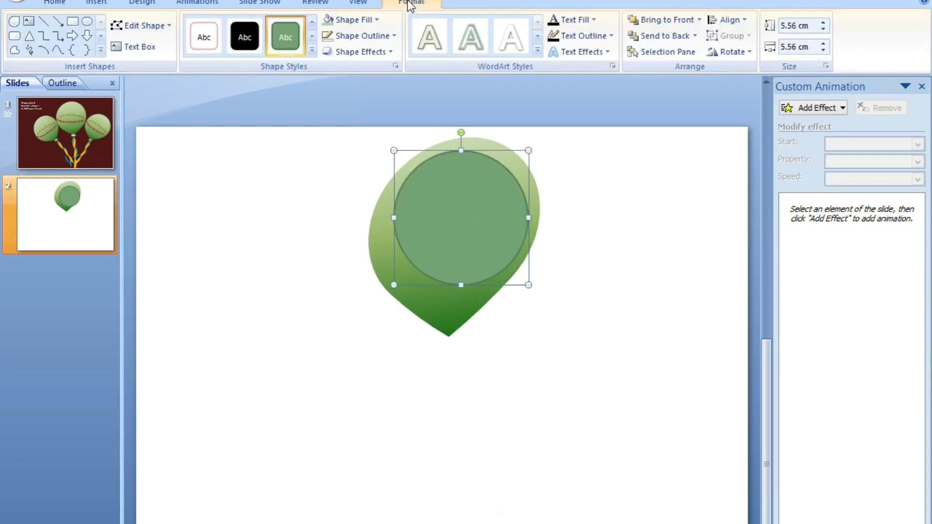
{"action": "left_click", "coordinate": [362, 36]}
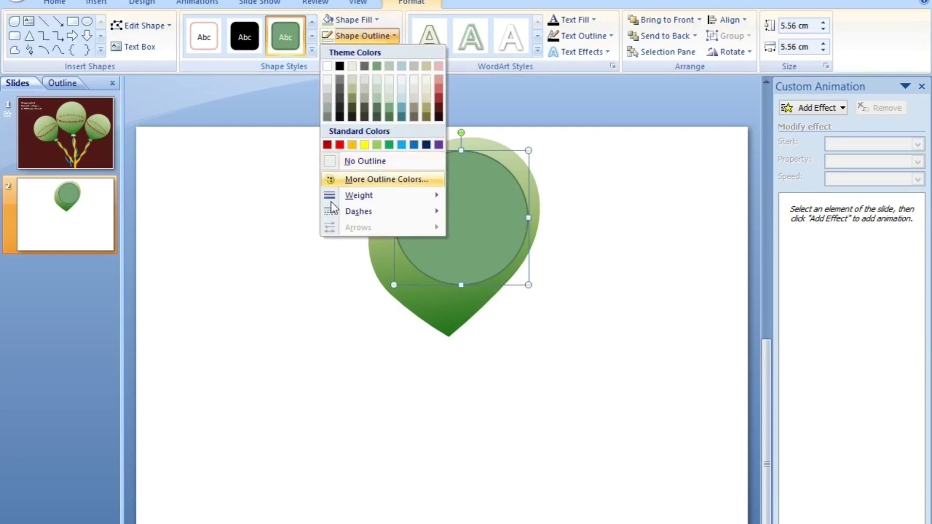
{"action": "left_click", "coordinate": [354, 160]}
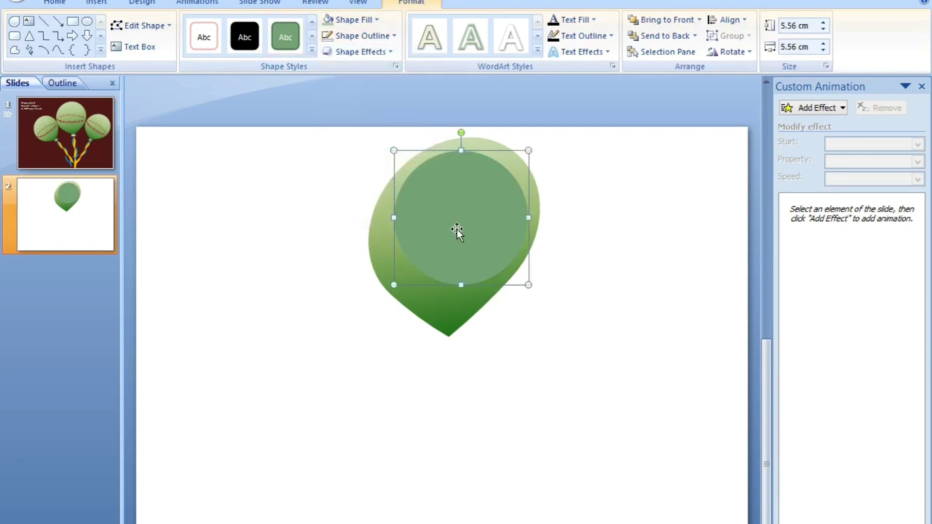
Step: Fill the overlaid circle with a lighter green in Format Shape
{"action": "right_click", "coordinate": [459, 190]}
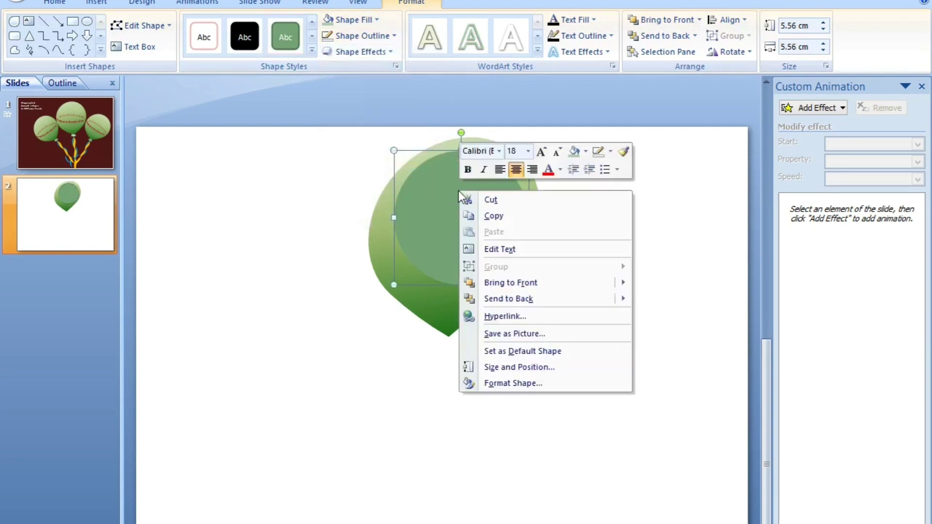
{"action": "left_click", "coordinate": [528, 384]}
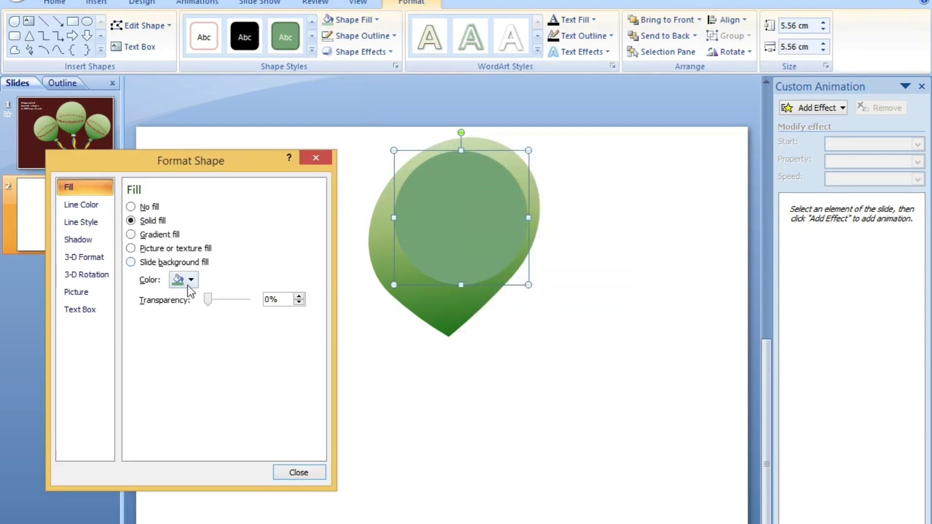
{"action": "left_click", "coordinate": [190, 280]}
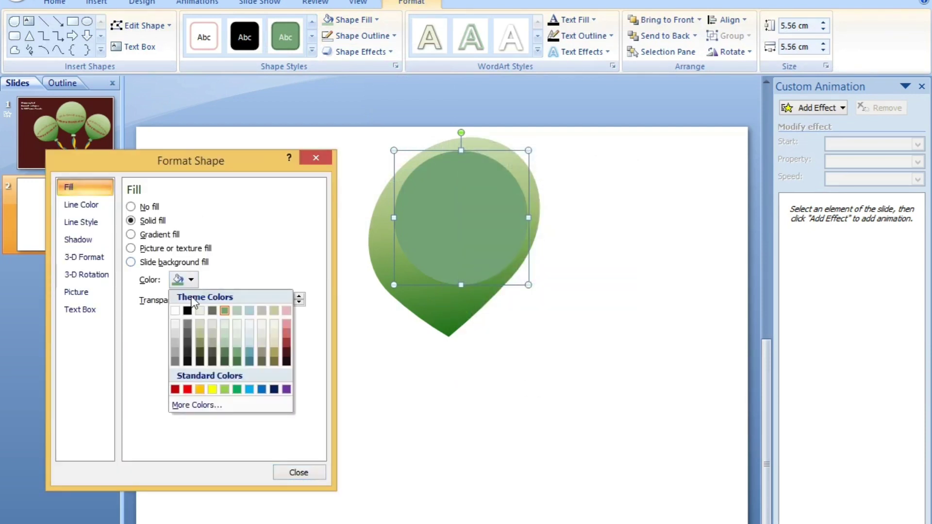
{"action": "left_click", "coordinate": [224, 340]}
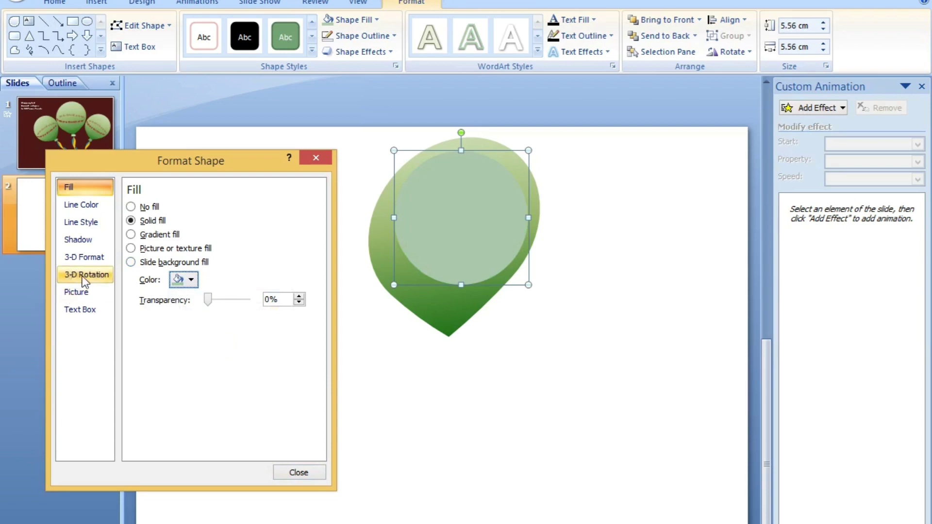
Step: Give the circle a flat material and softer lighting at a 30° angle
{"action": "left_click", "coordinate": [88, 259]}
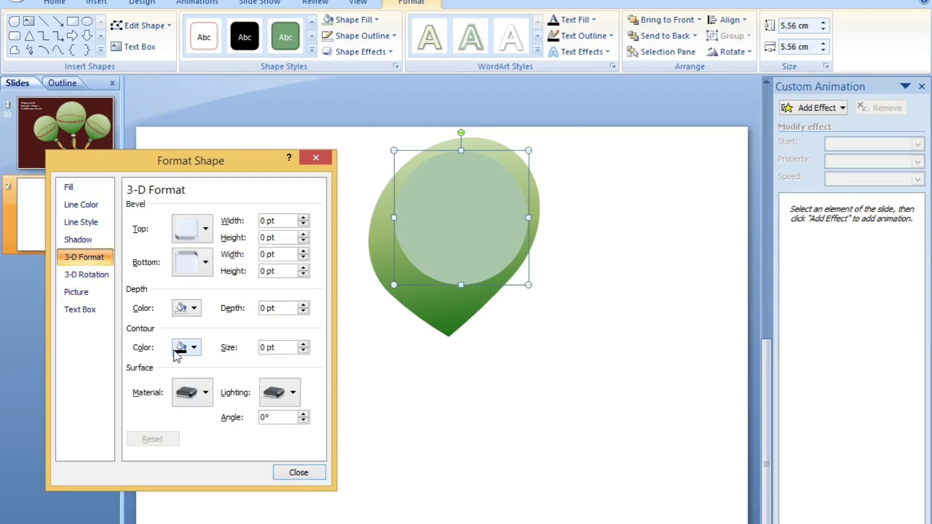
{"action": "left_click", "coordinate": [199, 395]}
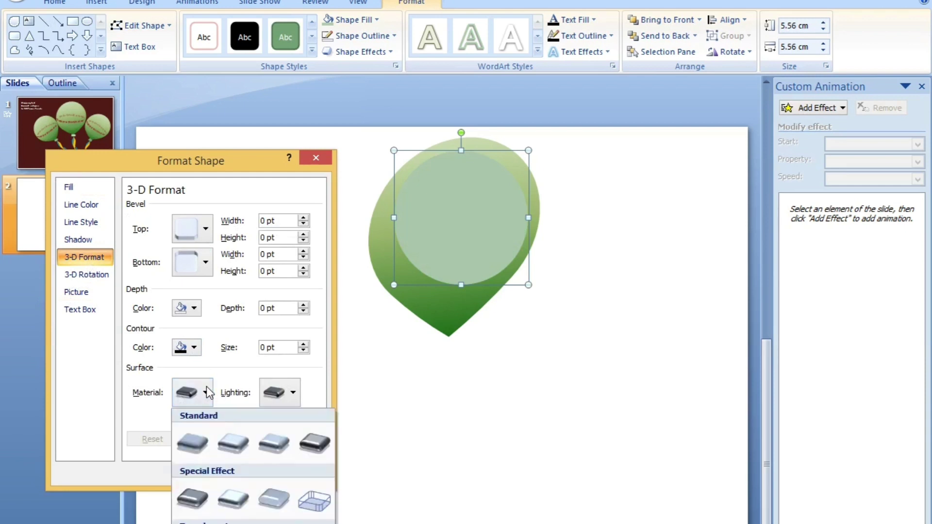
{"action": "left_click", "coordinate": [274, 499]}
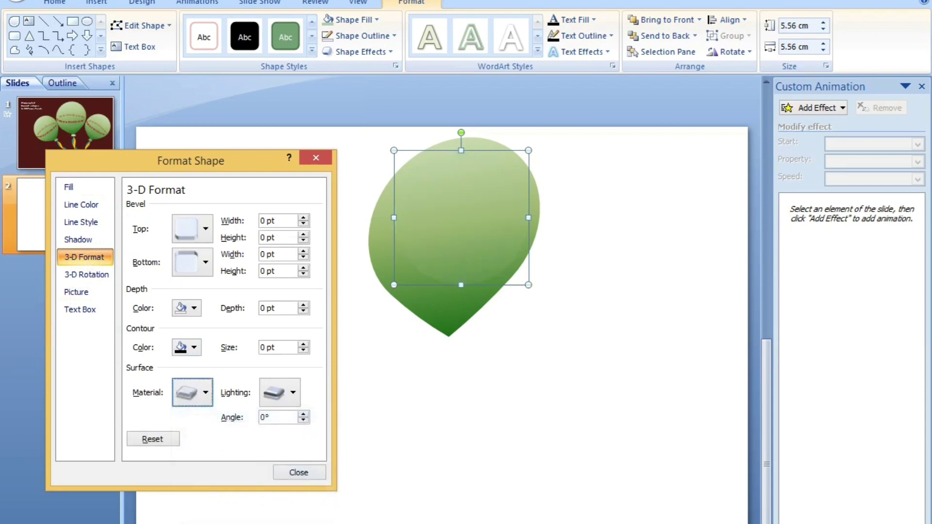
{"action": "left_click", "coordinate": [293, 393]}
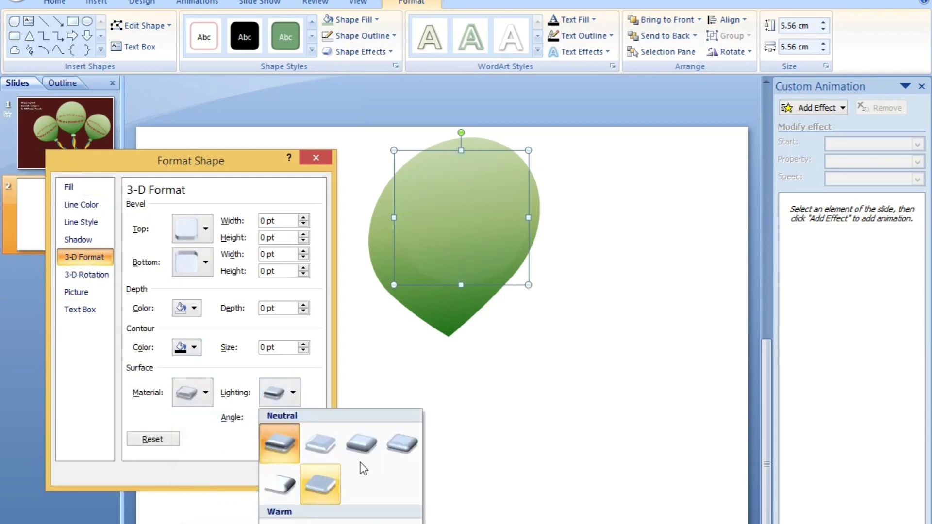
{"action": "left_click", "coordinate": [320, 443]}
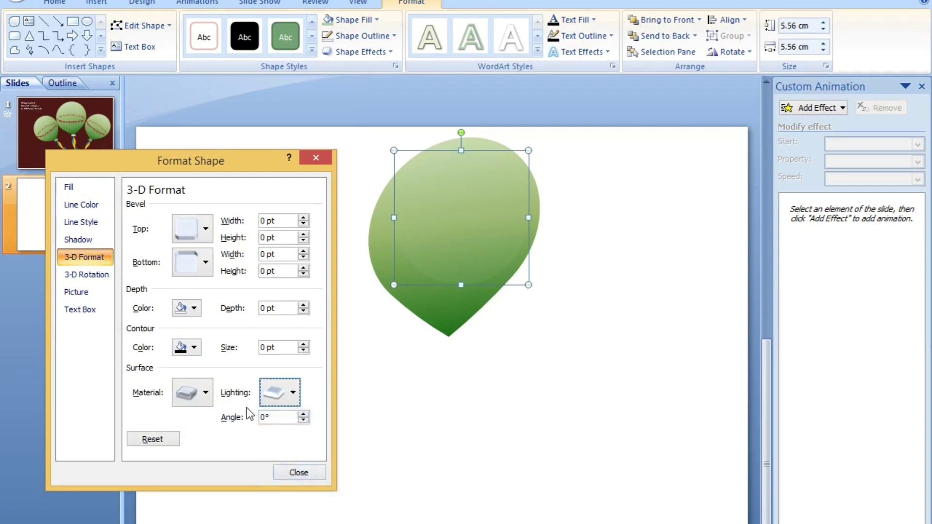
{"action": "left_click", "coordinate": [304, 414]}
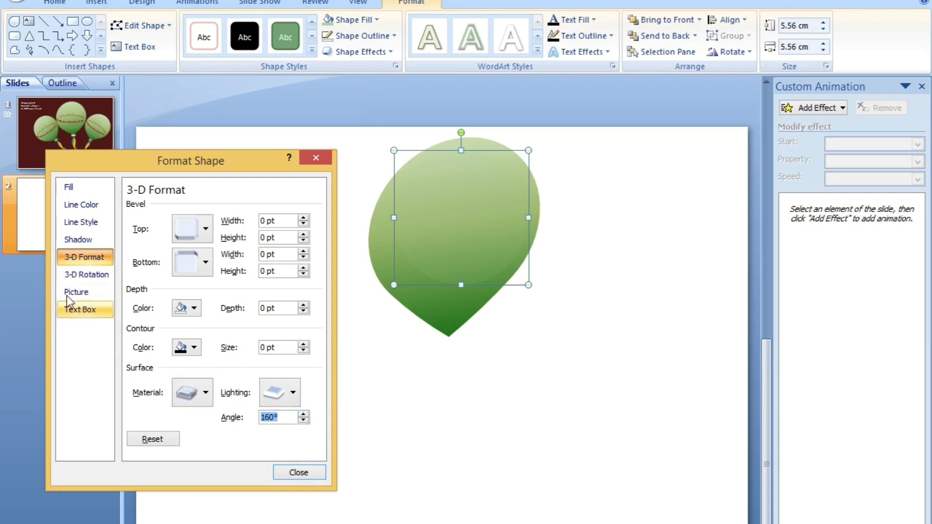
Step: Set the circle's solid fill transparency to 76% and close the dialog
{"action": "left_click", "coordinate": [75, 187]}
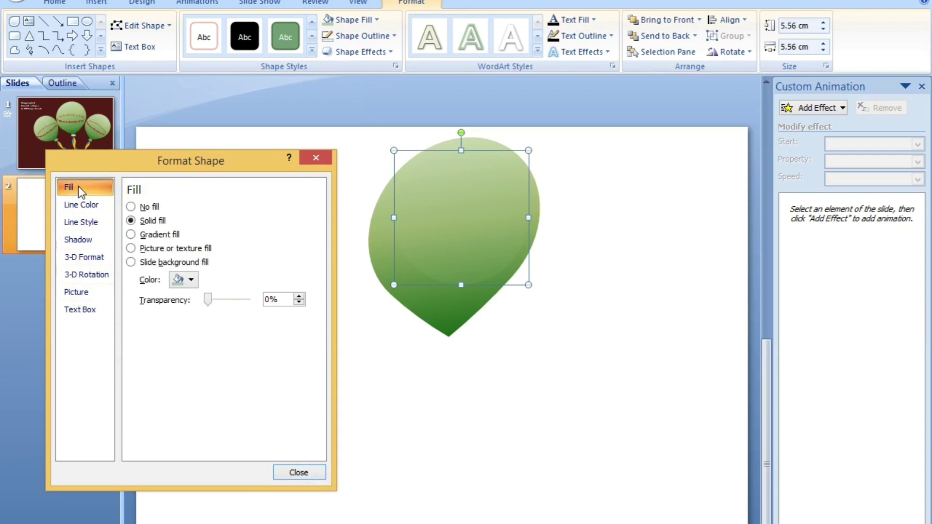
{"action": "left_click", "coordinate": [208, 300]}
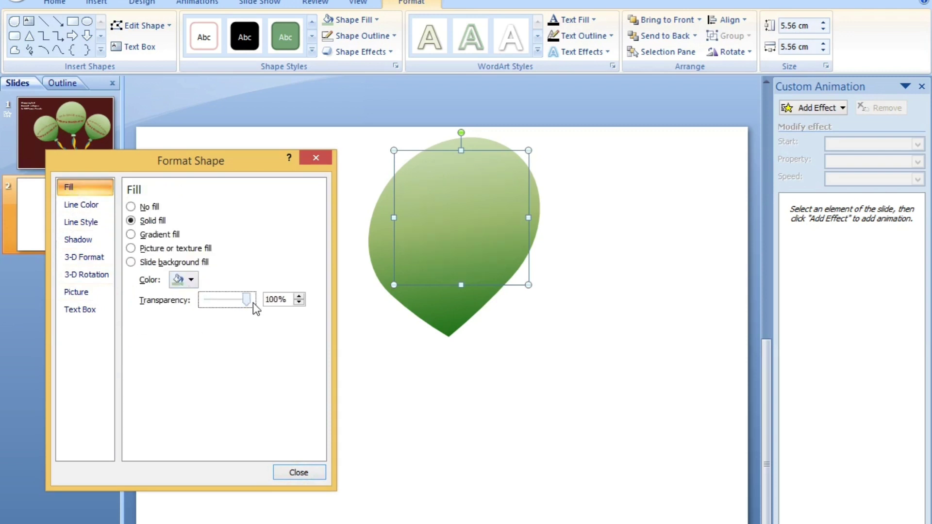
{"action": "left_click_drag", "start_coordinate": [252, 302], "coordinate": [234, 301]}
{"action": "left_click_drag", "start_coordinate": [236, 300], "coordinate": [249, 300]}
{"action": "left_click", "coordinate": [298, 472]}
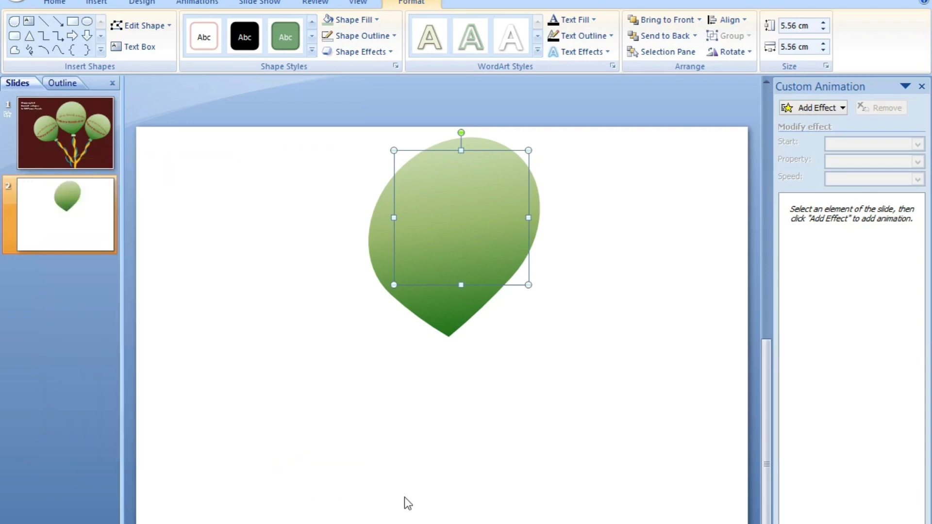
{"action": "left_click", "coordinate": [404, 497]}
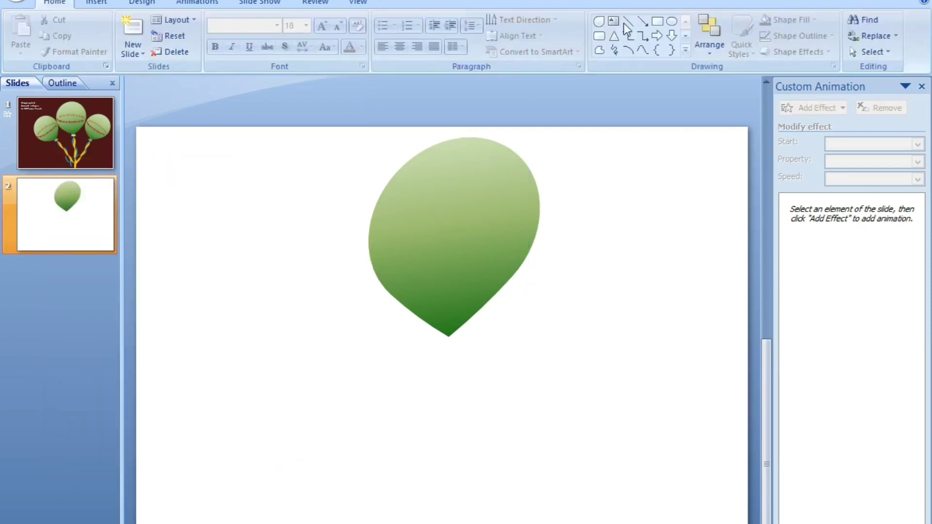
Step: Place a small oval circle on the slide and remove its outline
{"action": "left_click", "coordinate": [672, 22]}
{"action": "left_click", "coordinate": [265, 219]}
{"action": "left_click", "coordinate": [414, 4]}
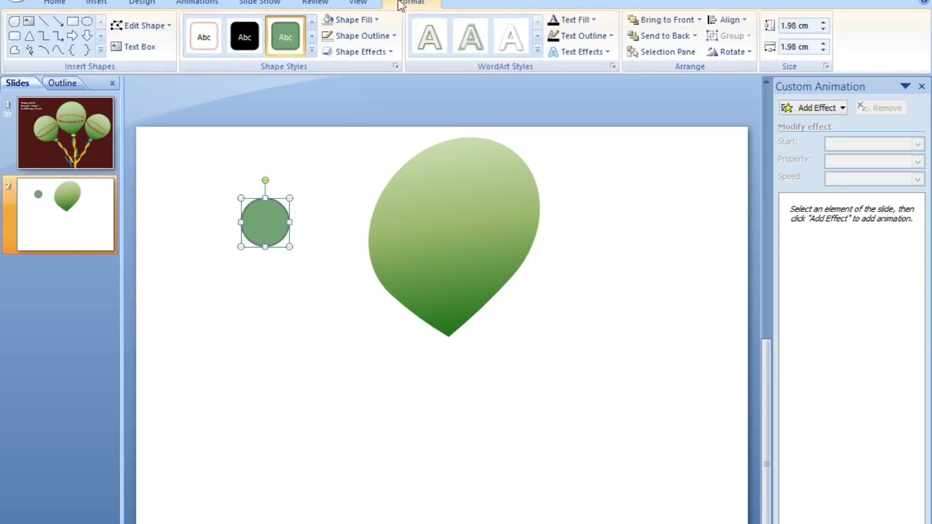
{"action": "left_click", "coordinate": [341, 39]}
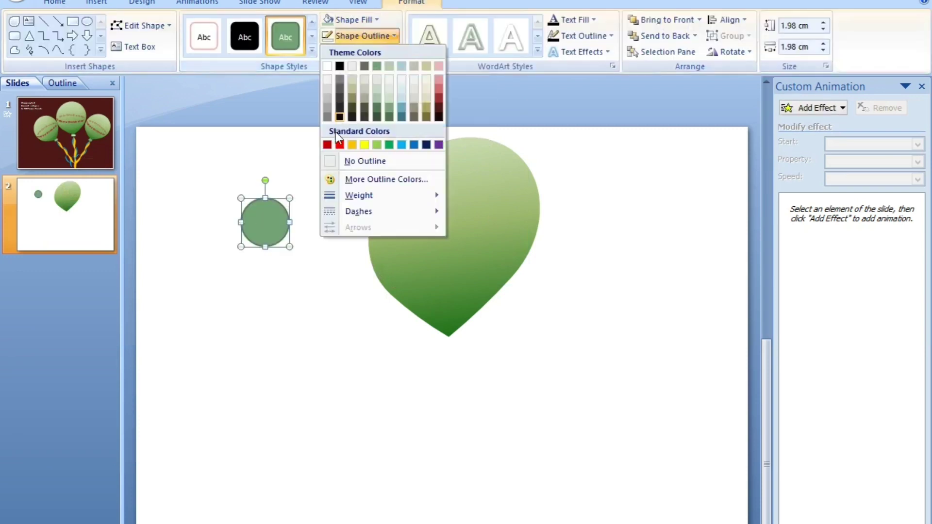
{"action": "left_click", "coordinate": [340, 160]}
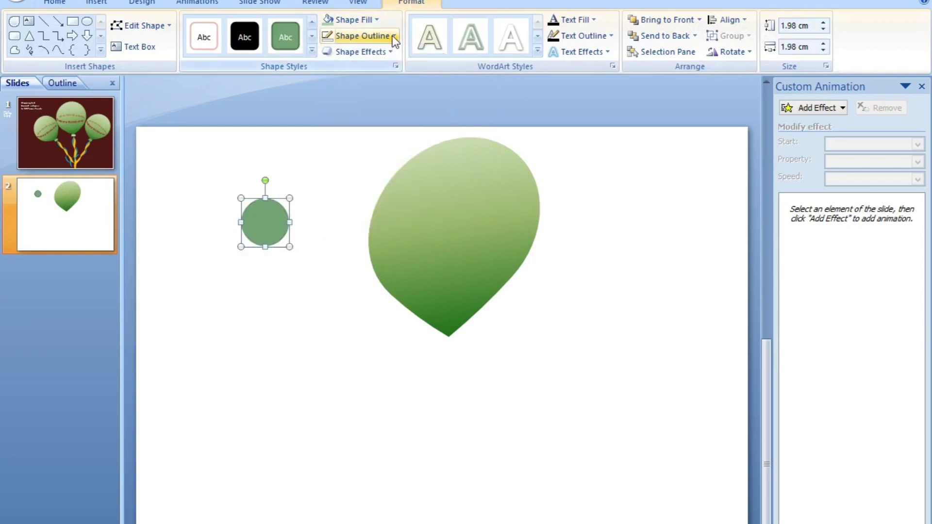
{"action": "left_click", "coordinate": [392, 36]}
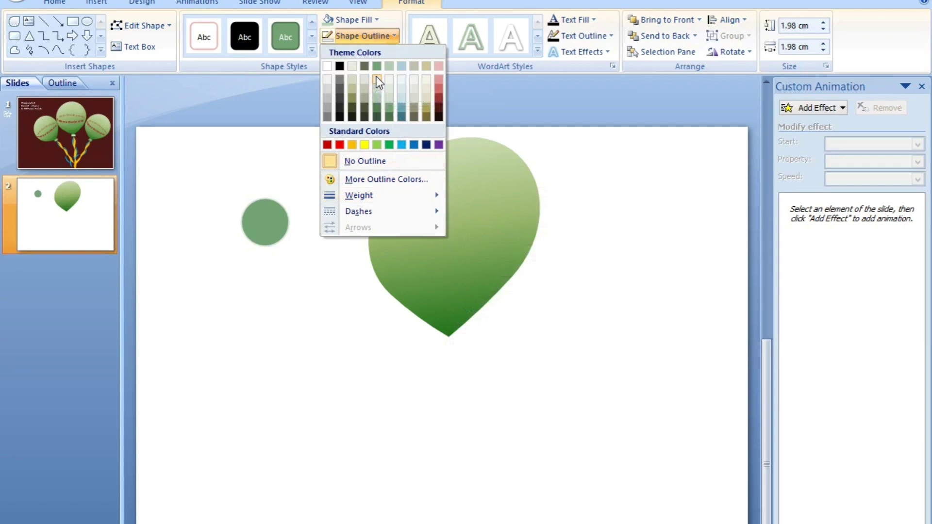
{"action": "left_click", "coordinate": [388, 77]}
Step: Move the small circle onto the balloon's upper right and set its fill with no outline
{"action": "left_click_drag", "start_coordinate": [266, 218], "coordinate": [495, 190]}
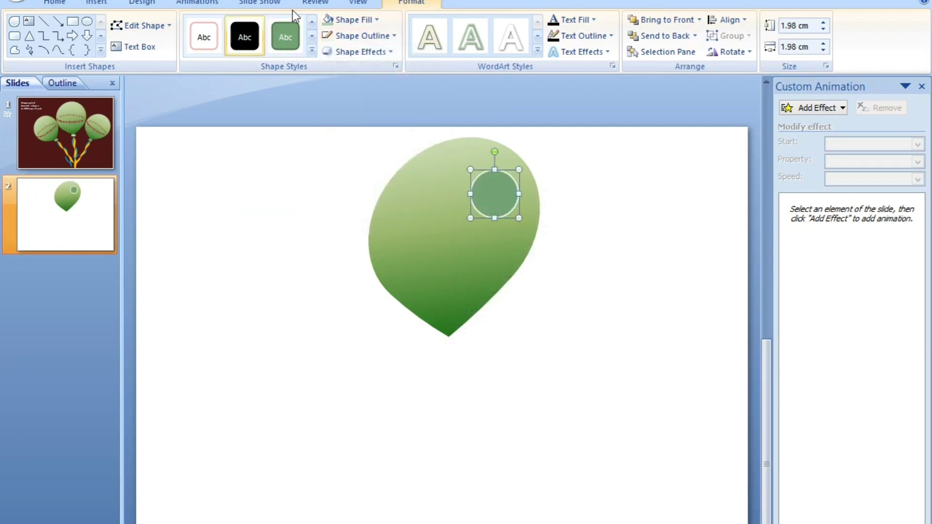
{"action": "left_click", "coordinate": [358, 20]}
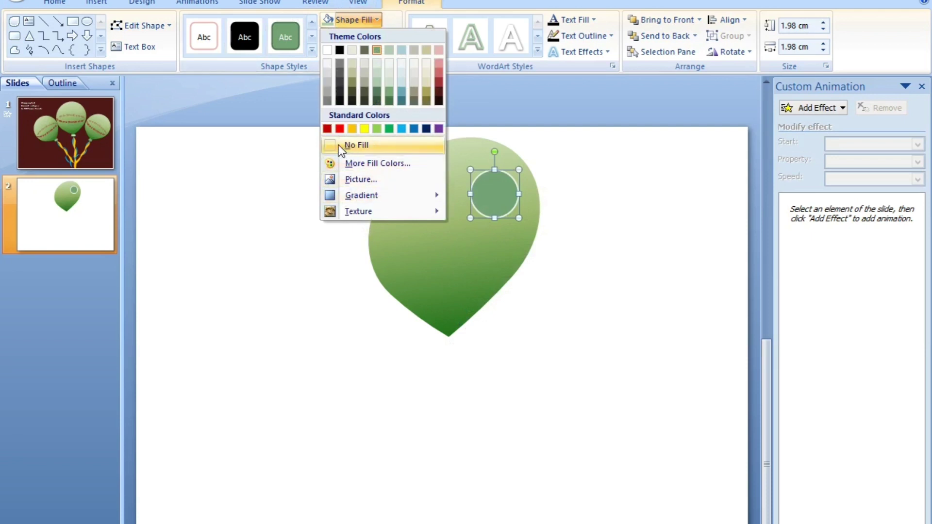
{"action": "left_click", "coordinate": [377, 50]}
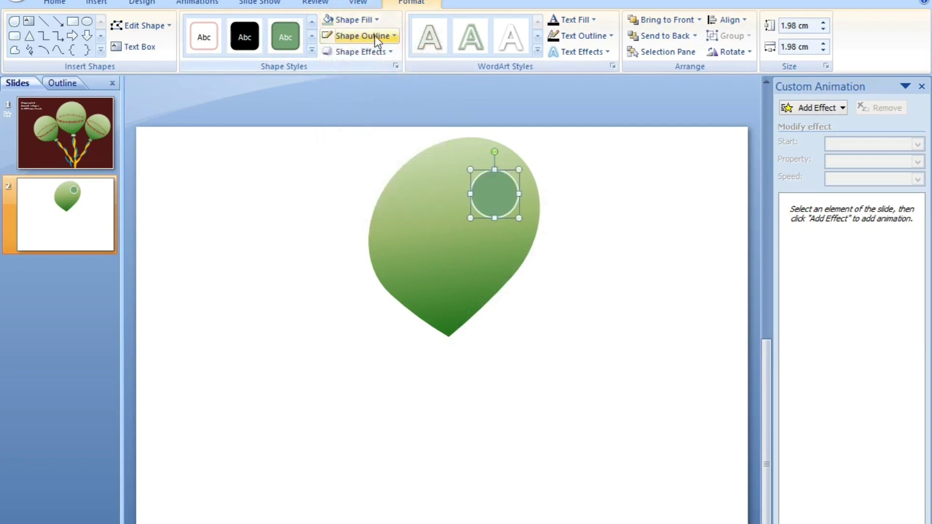
{"action": "left_click", "coordinate": [374, 36]}
{"action": "left_click", "coordinate": [340, 162]}
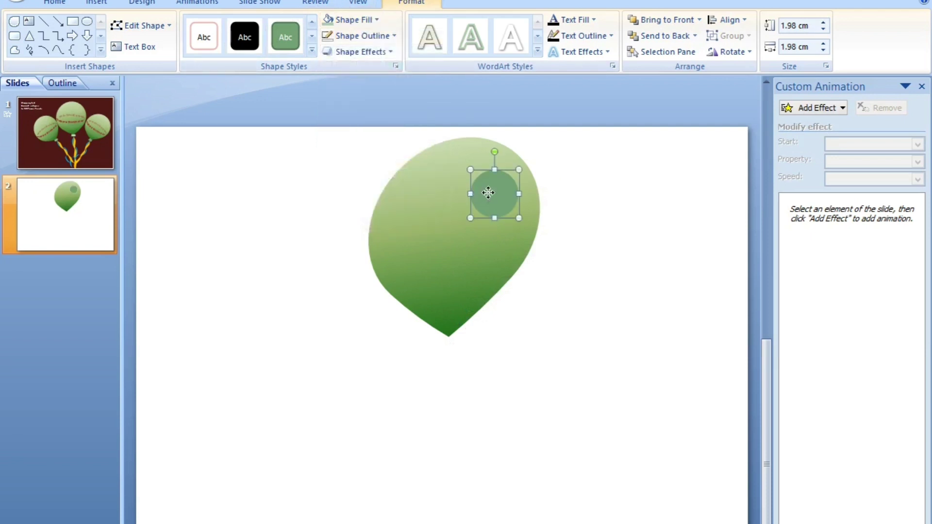
{"action": "right_click", "coordinate": [489, 193]}
Step: Fill the small circle with a very light tint and raise its transparency
{"action": "left_click", "coordinate": [553, 386]}
{"action": "left_click", "coordinate": [192, 281]}
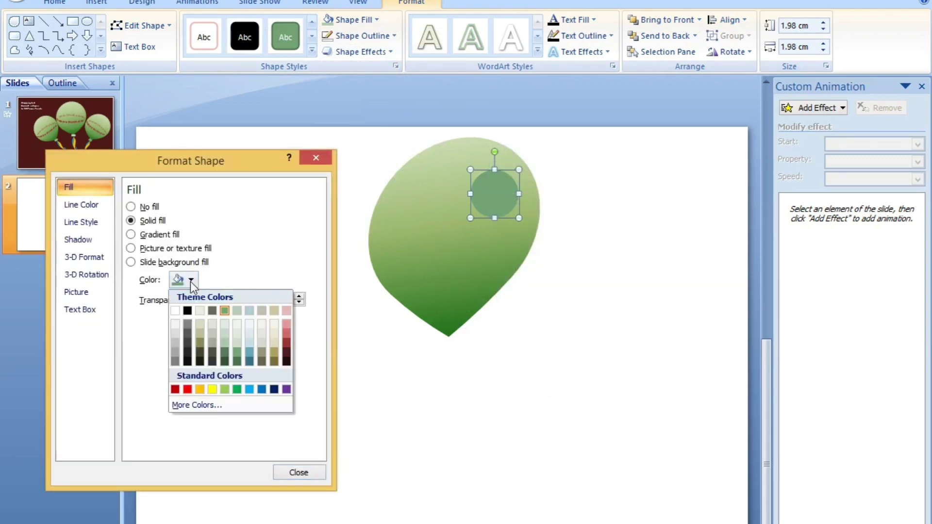
{"action": "left_click", "coordinate": [237, 325]}
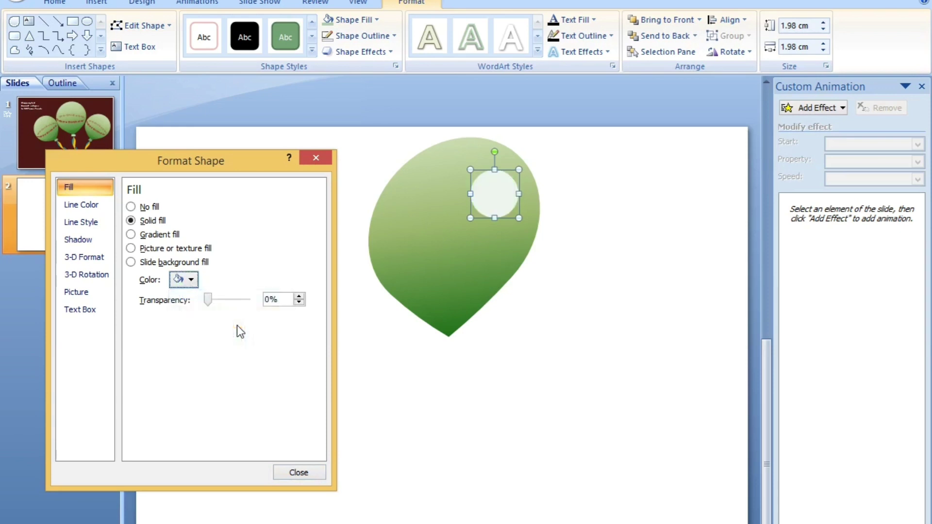
{"action": "mouse_move", "coordinate": [204, 298]}
{"action": "left_mouse_down"}
{"action": "mouse_move", "coordinate": [259, 310]}
{"action": "mouse_move", "coordinate": [228, 308]}
{"action": "left_mouse_up"}
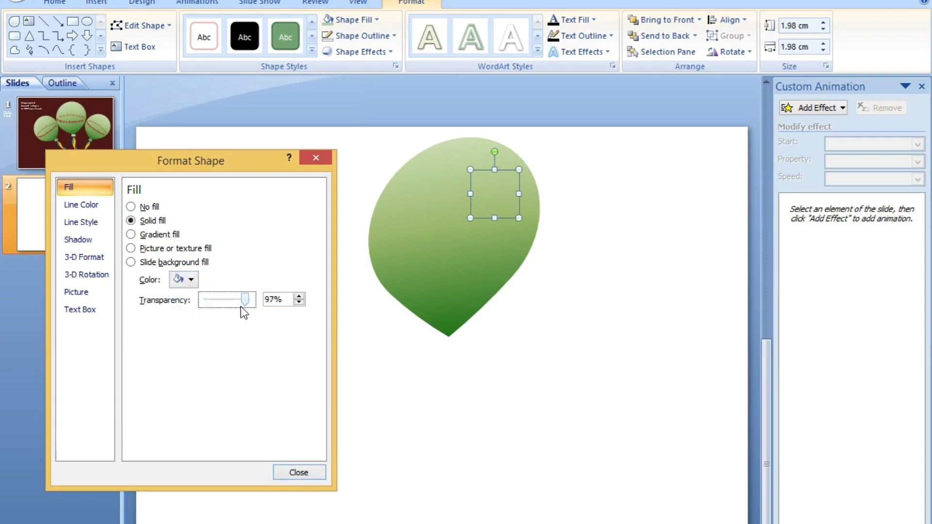
{"action": "left_click", "coordinate": [90, 259]}
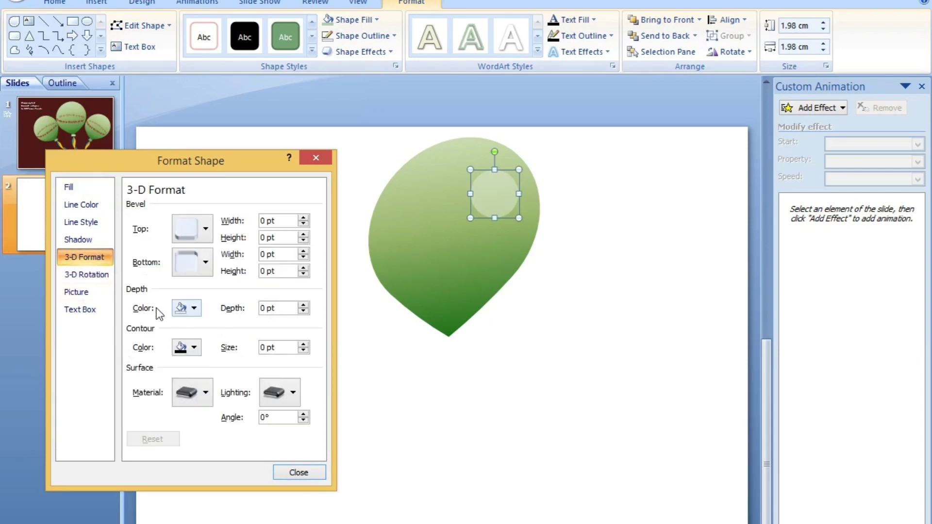
{"action": "left_click", "coordinate": [77, 189]}
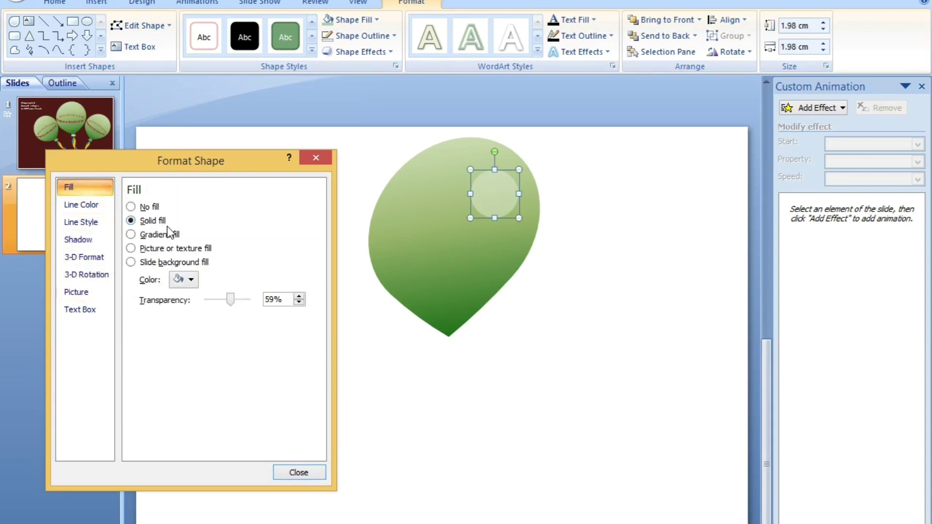
Step: Change its fill to a radial gradient from the centre with a more transparent first stop
{"action": "left_click", "coordinate": [131, 235]}
{"action": "left_click", "coordinate": [242, 300]}
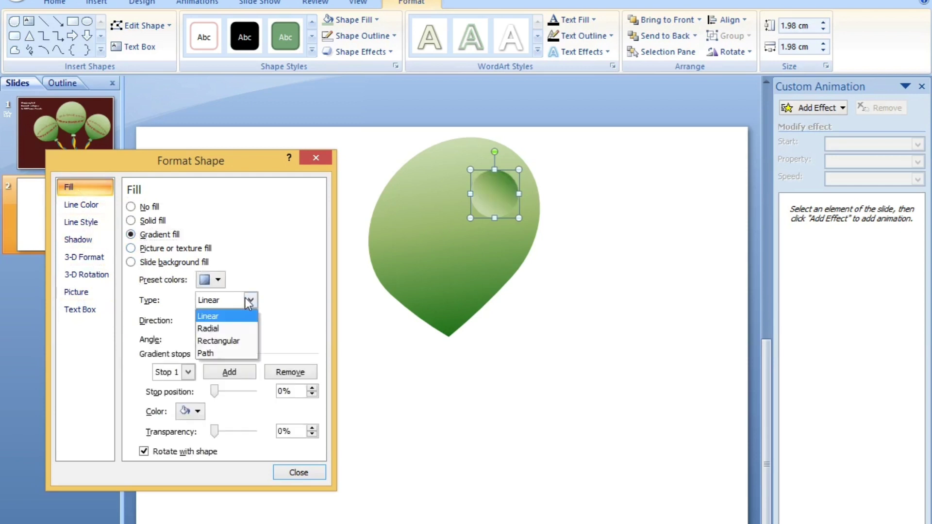
{"action": "left_click", "coordinate": [208, 327]}
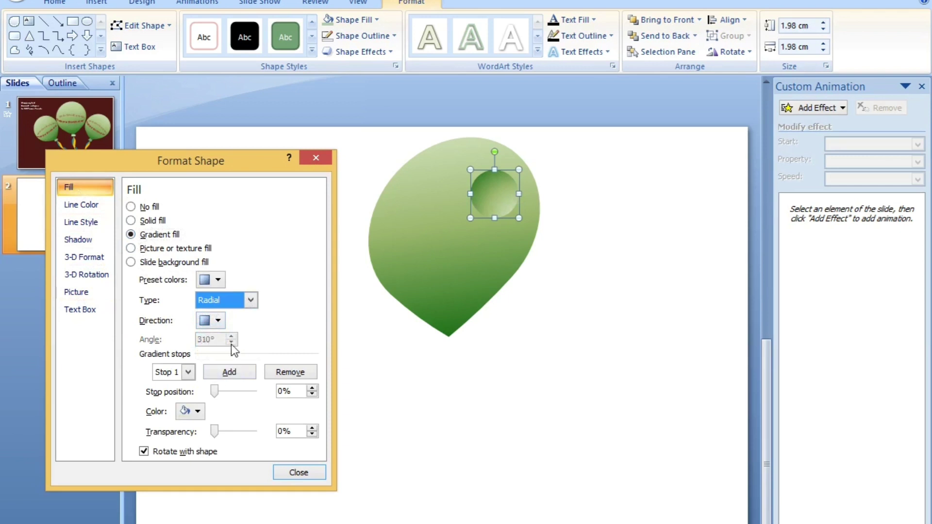
{"action": "left_click", "coordinate": [214, 318]}
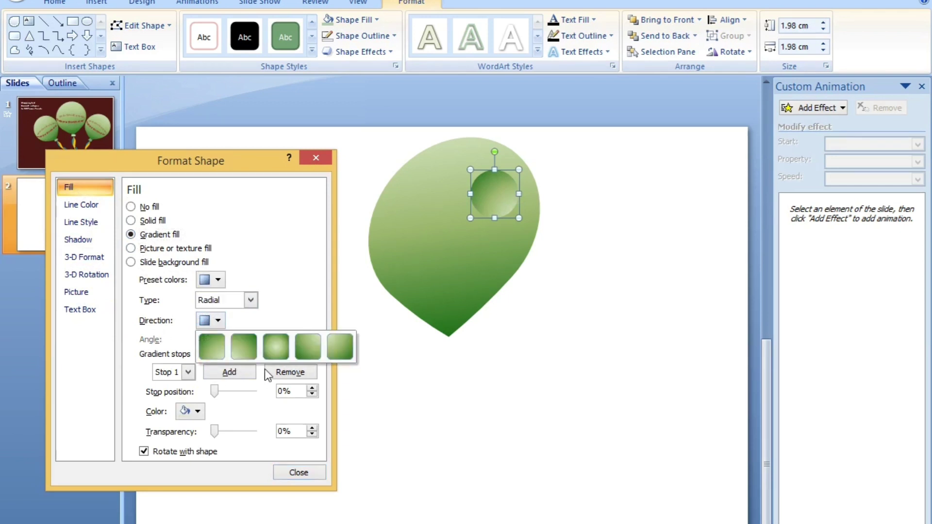
{"action": "left_click", "coordinate": [275, 350]}
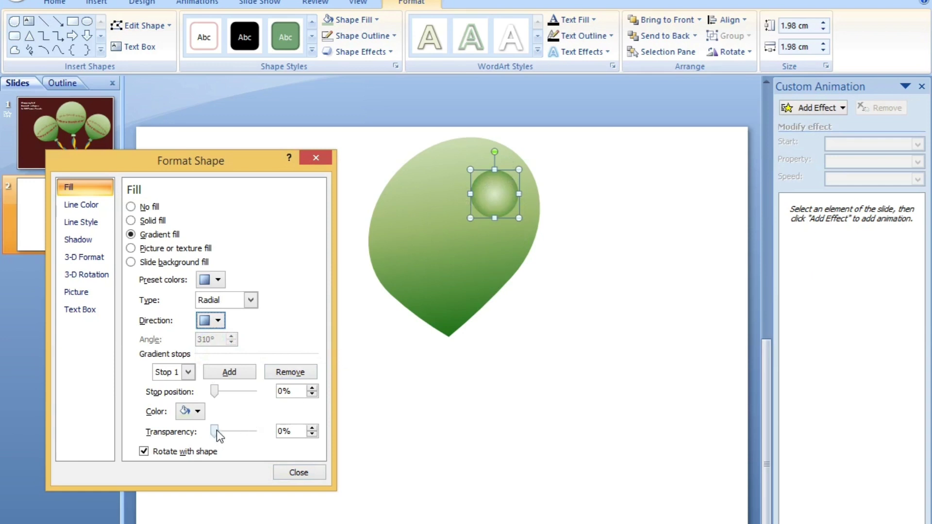
{"action": "left_click_drag", "start_coordinate": [215, 431], "coordinate": [244, 433]}
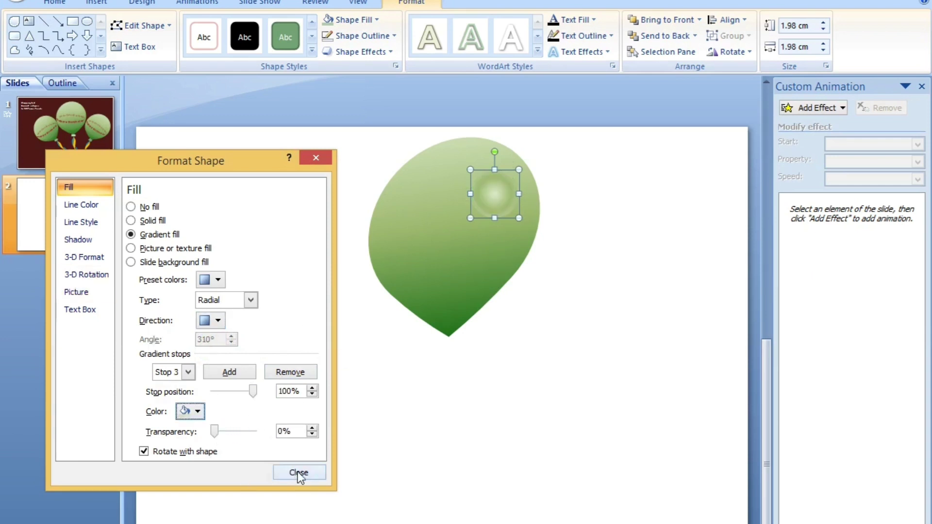
{"action": "left_click", "coordinate": [298, 472]}
{"action": "left_click", "coordinate": [473, 418]}
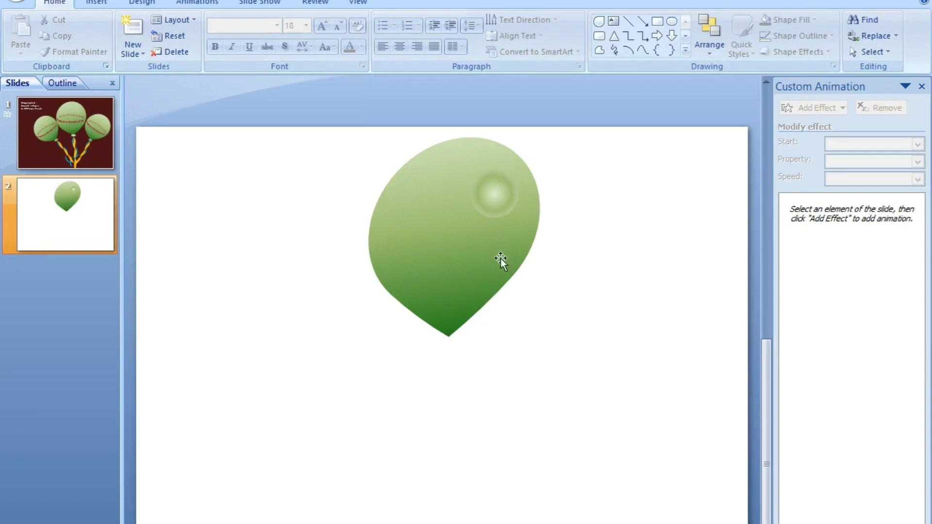
Step: Draw a text box below the balloon and type 'Happy birthday' plus the recipient's name, twice
{"action": "left_click", "coordinate": [96, 3]}
{"action": "left_click", "coordinate": [400, 24]}
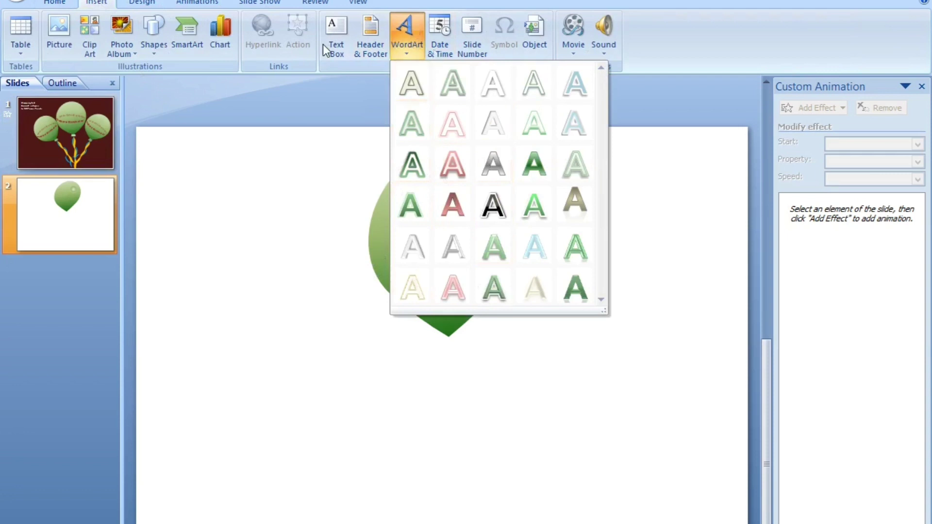
{"action": "left_click", "coordinate": [331, 28]}
{"action": "left_click_drag", "start_coordinate": [228, 365], "coordinate": [572, 488]}
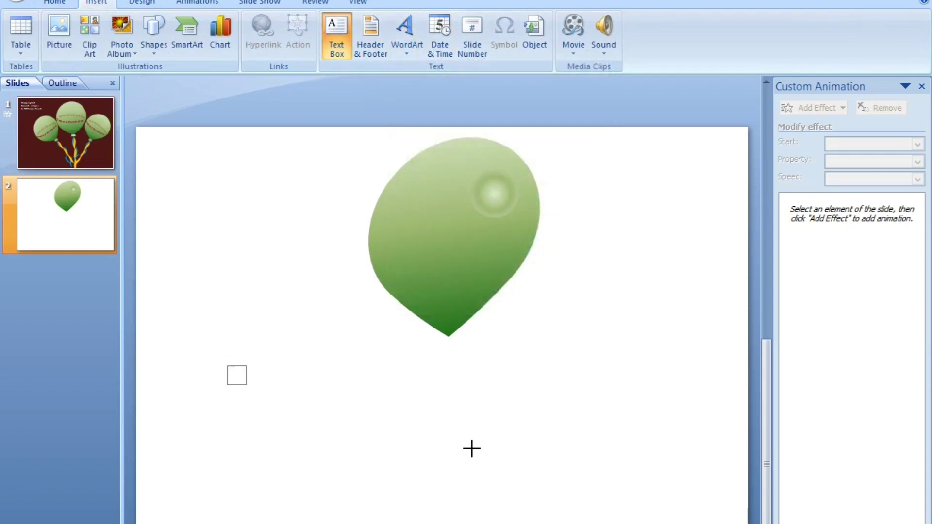
{"action": "type", "text": "Happy birthday PARVEEN MAM Happy birthday PARVEEN MAM"}
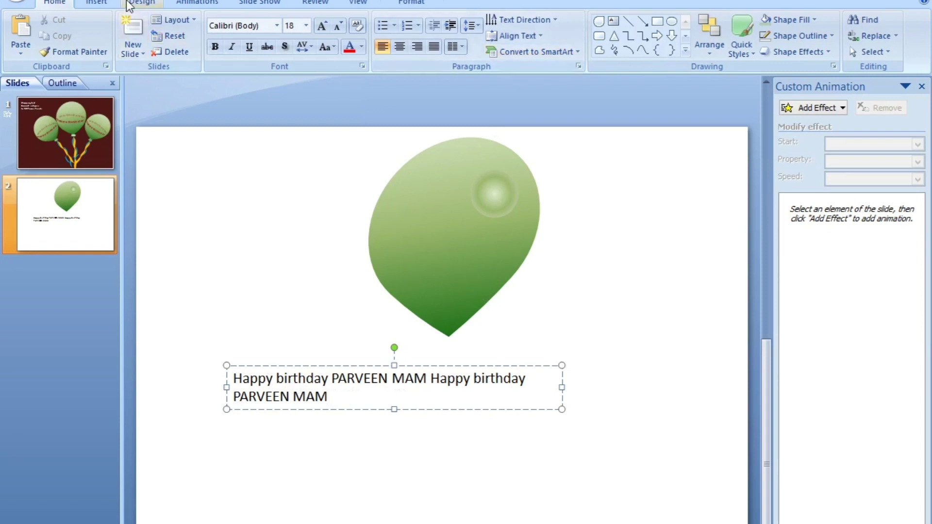
{"action": "left_click", "coordinate": [407, 2]}
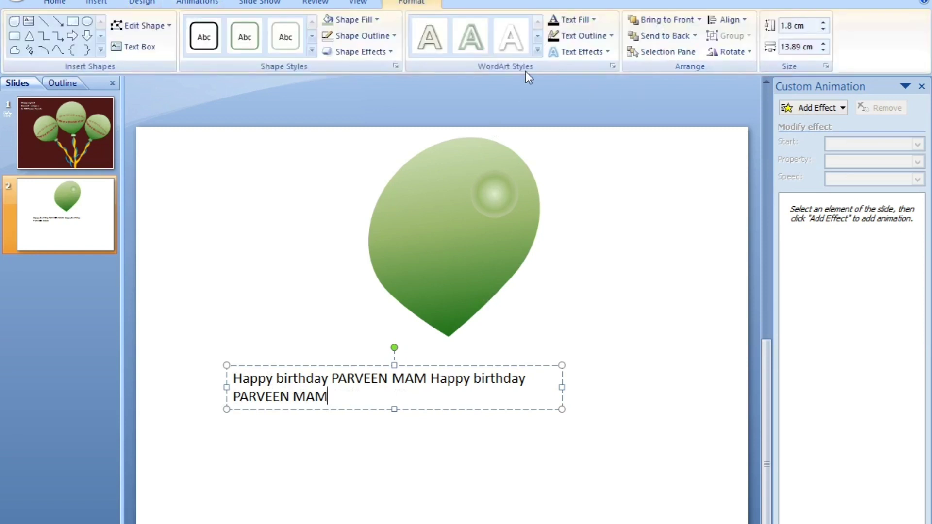
Step: Uncheck Wrap text in shape so the greeting stays on one line, then show Text Effects
{"action": "left_click", "coordinate": [612, 66]}
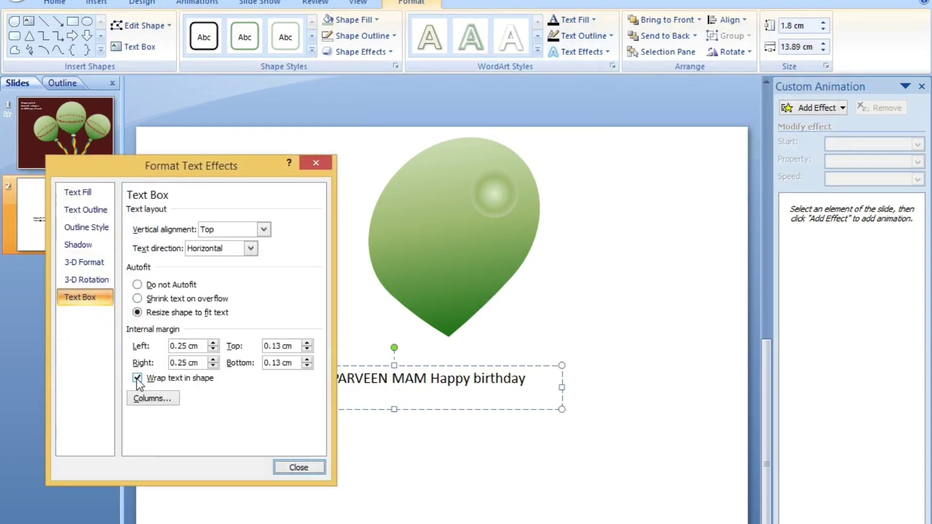
{"action": "left_click_drag", "start_coordinate": [121, 171], "coordinate": [41, 168]}
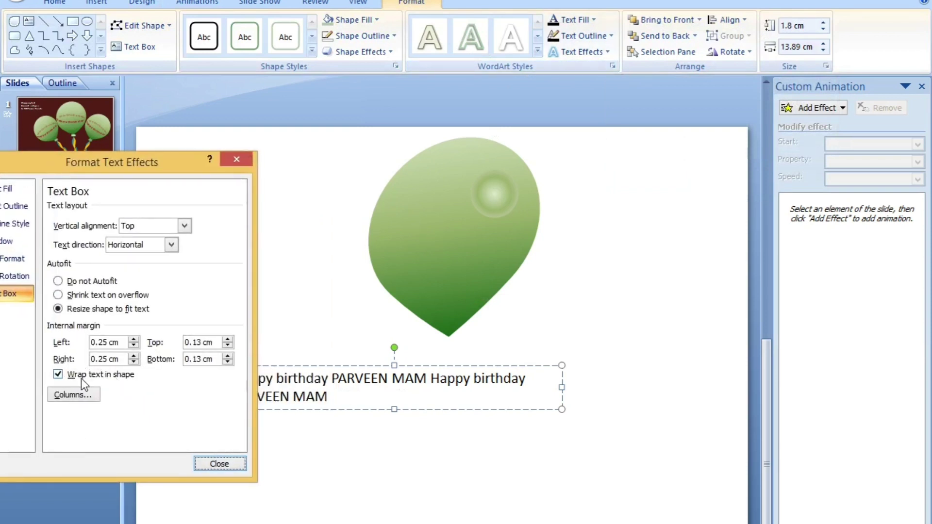
{"action": "left_click", "coordinate": [58, 375]}
{"action": "left_click", "coordinate": [220, 464]}
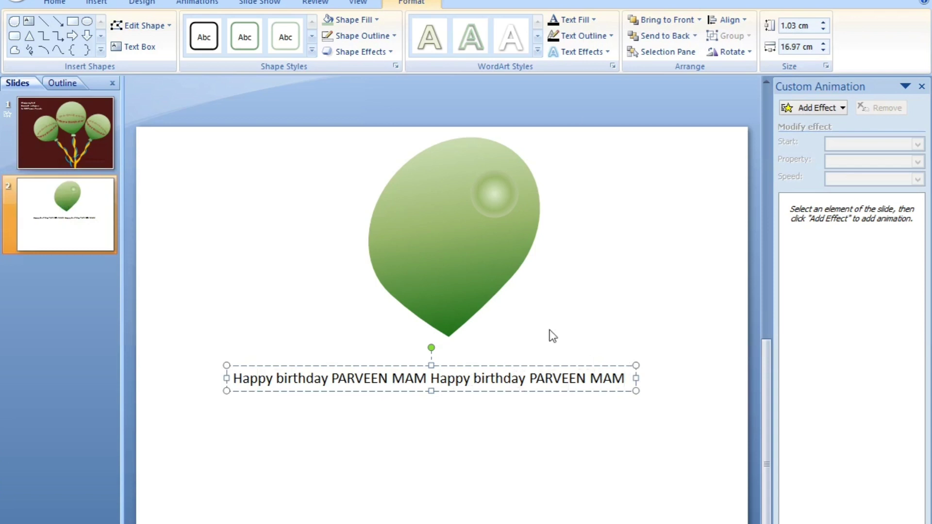
{"action": "left_click", "coordinate": [611, 65]}
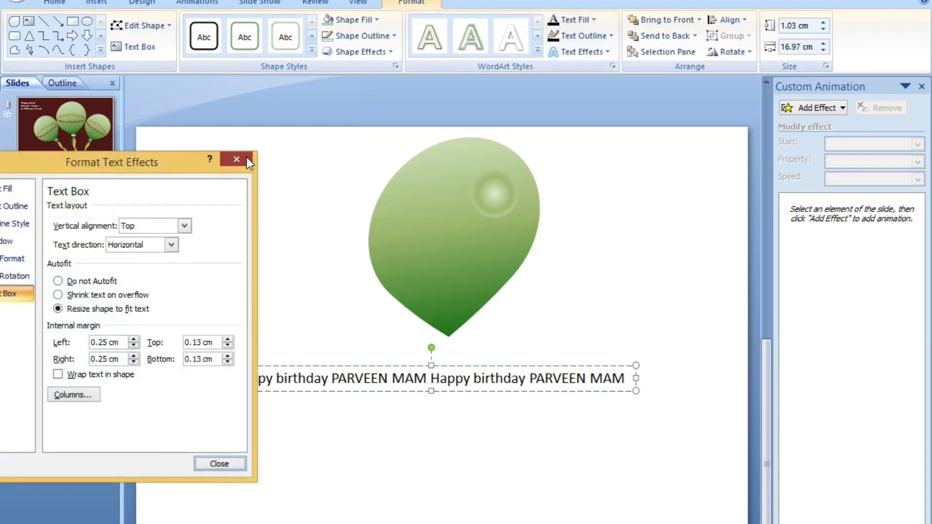
{"action": "left_click", "coordinate": [247, 160]}
{"action": "left_click", "coordinate": [606, 53]}
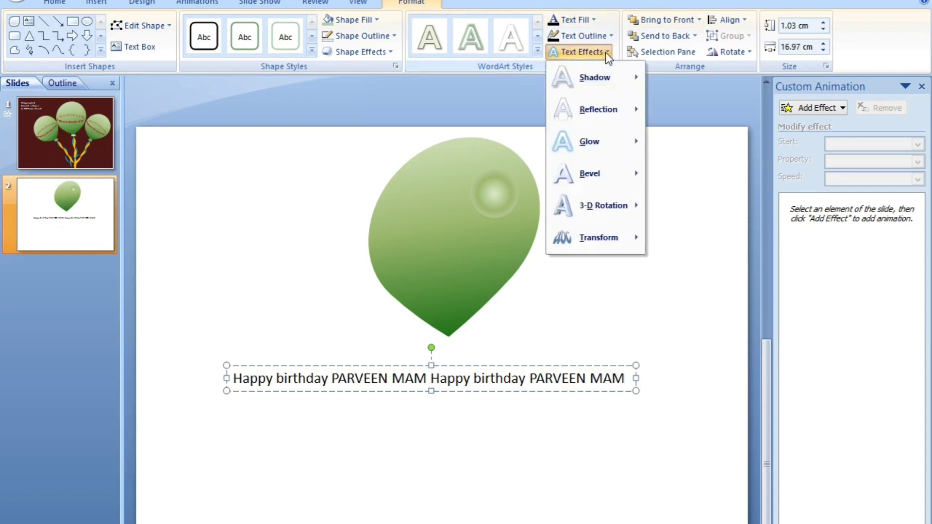
{"action": "mouse_move", "coordinate": [595, 237]}
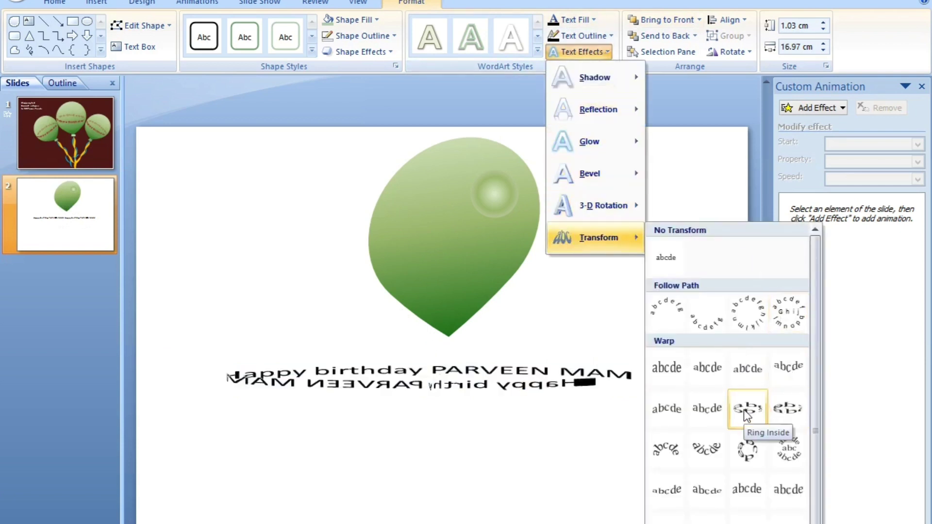
Step: Apply the Ring Outside transform and fit the text over the balloon's upper body at 2.58 × 6.55 cm
{"action": "left_click", "coordinate": [791, 408]}
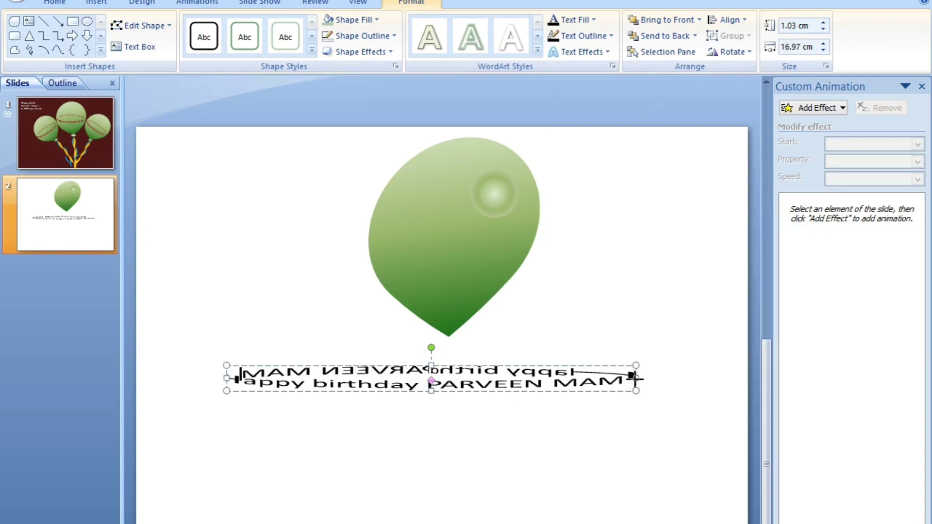
{"action": "left_click_drag", "start_coordinate": [636, 378], "coordinate": [480, 378]}
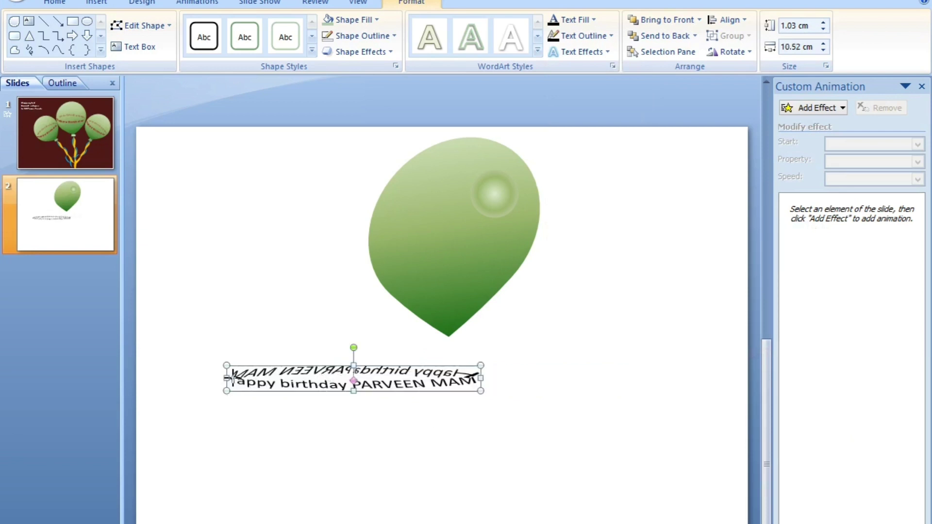
{"action": "left_click_drag", "start_coordinate": [224, 380], "coordinate": [303, 380]}
{"action": "left_click_drag", "start_coordinate": [363, 368], "coordinate": [433, 209]}
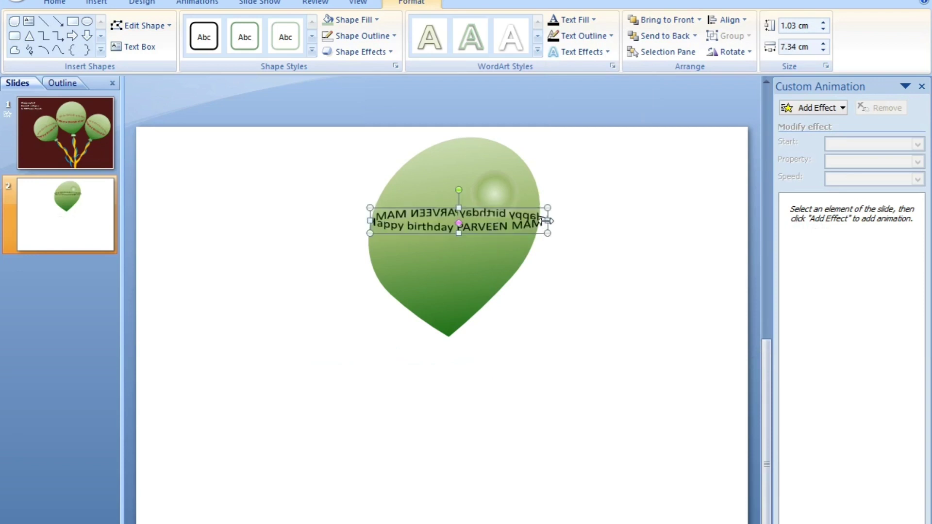
{"action": "left_click_drag", "start_coordinate": [549, 218], "coordinate": [528, 219]}
{"action": "left_click_drag", "start_coordinate": [450, 234], "coordinate": [450, 271]}
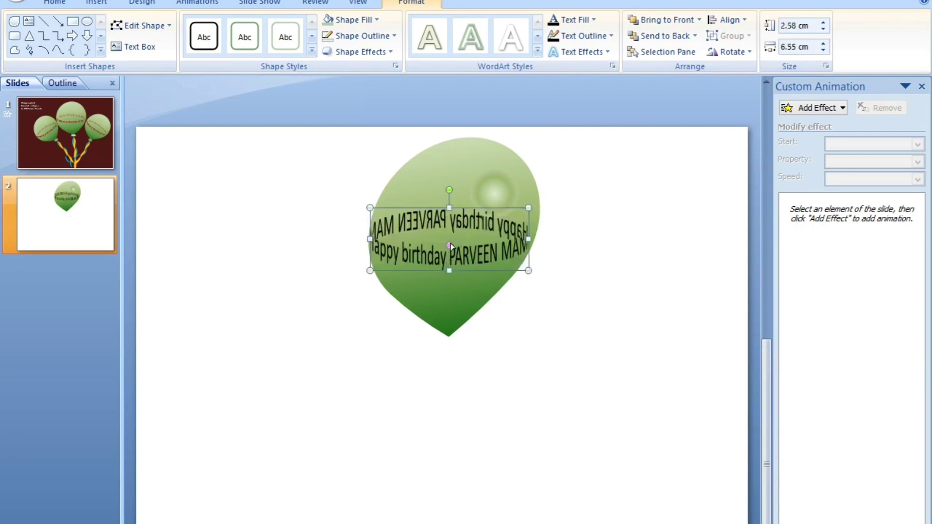
{"action": "mouse_move", "coordinate": [449, 256]}
{"action": "left_mouse_down"}
{"action": "mouse_move", "coordinate": [450, 270]}
{"action": "mouse_move", "coordinate": [448, 246]}
{"action": "left_mouse_up"}
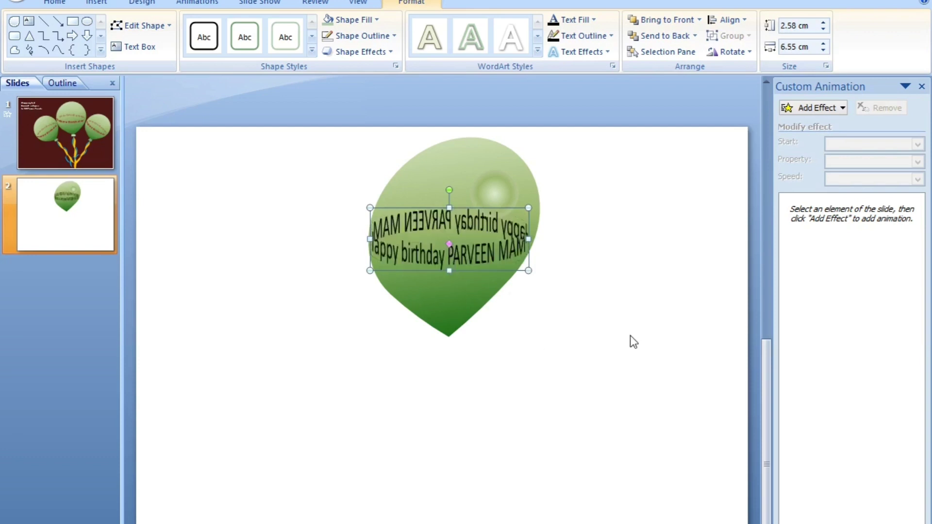
Step: Colour the name in the ring birthday text dark red
{"action": "left_click", "coordinate": [460, 252]}
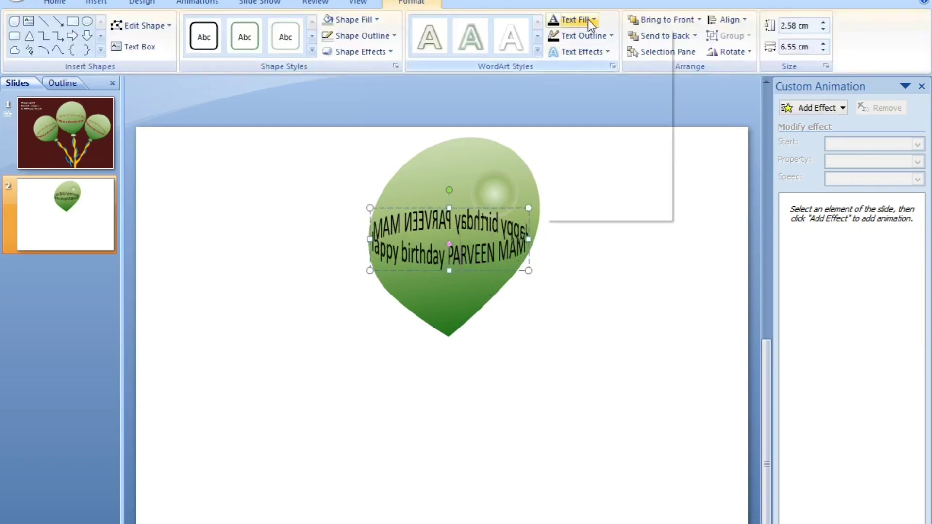
{"action": "left_click", "coordinate": [594, 20]}
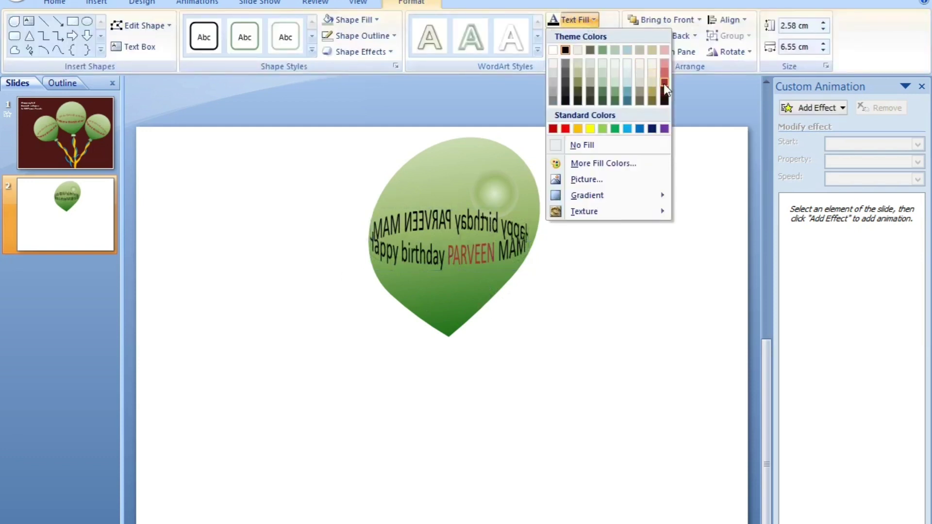
{"action": "left_click", "coordinate": [480, 254]}
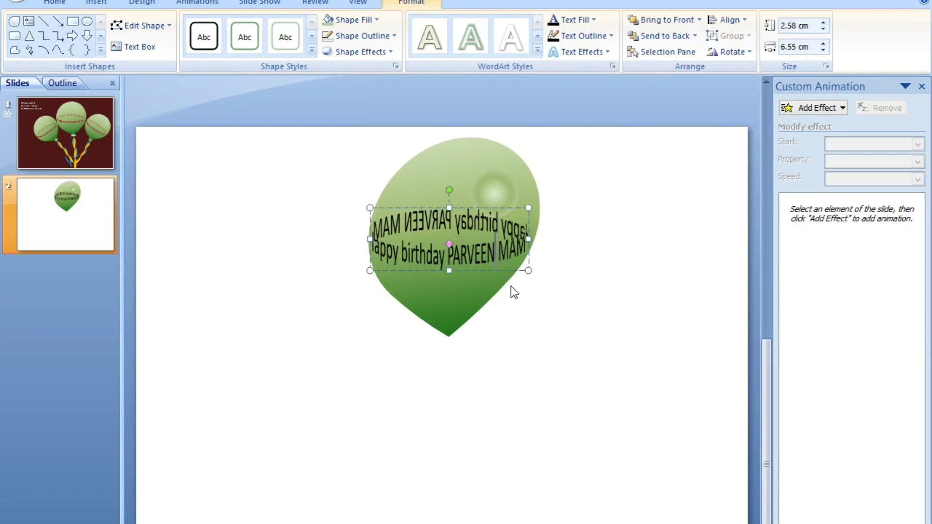
{"action": "key", "text": "shift+Left"}
{"action": "key", "text": "shift+Left"}
{"action": "key", "text": "shift+Left"}
{"action": "key", "text": "shift+Left"}
{"action": "key", "text": "shift+Left"}
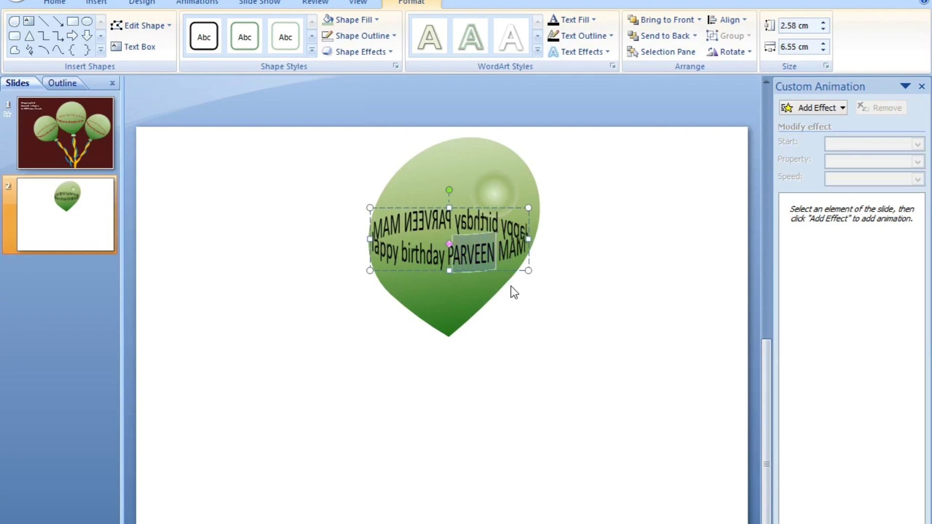
{"action": "key", "text": "shift+Left"}
{"action": "key", "text": "shift+Left"}
{"action": "key", "text": "shift+Left"}
{"action": "key", "text": "shift+Left"}
{"action": "key", "text": "shift+Left"}
{"action": "key", "text": "shift+Left"}
{"action": "key", "text": "shift+Left"}
{"action": "key", "text": "shift+Left"}
{"action": "key", "text": "shift+Left"}
{"action": "key", "text": "shift+Left"}
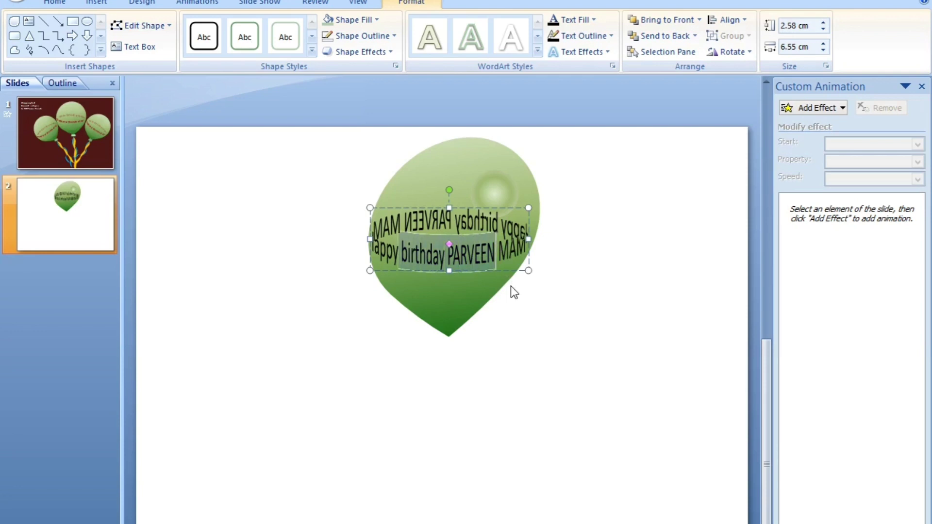
{"action": "key", "text": "shift+Left"}
{"action": "key", "text": "shift+Left"}
{"action": "key", "text": "shift+Left"}
{"action": "key", "text": "shift+Left"}
{"action": "key", "text": "shift+Left"}
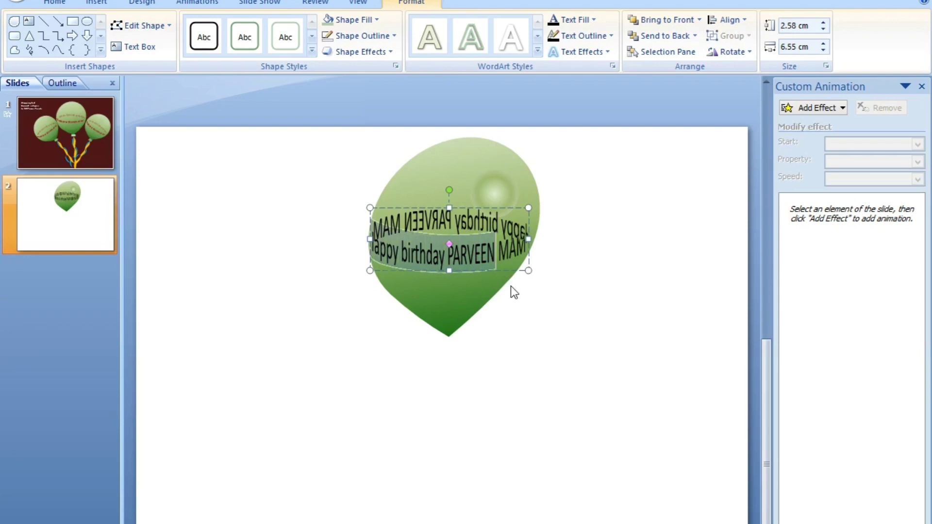
{"action": "key", "text": "shift+Right"}
{"action": "key", "text": "shift+Right"}
{"action": "key", "text": "shift+Right"}
{"action": "key", "text": "shift+Right"}
{"action": "key", "text": "shift+Right"}
{"action": "key", "text": "shift+Right"}
{"action": "key", "text": "shift+Right"}
{"action": "key", "text": "shift+Right"}
{"action": "key", "text": "shift+Right"}
{"action": "key", "text": "shift+Right"}
{"action": "key", "text": "shift+Right"}
{"action": "key", "text": "shift+Right"}
{"action": "key", "text": "shift+Right"}
{"action": "key", "text": "shift+Right"}
{"action": "key", "text": "shift+Right"}
{"action": "key", "text": "shift+Right"}
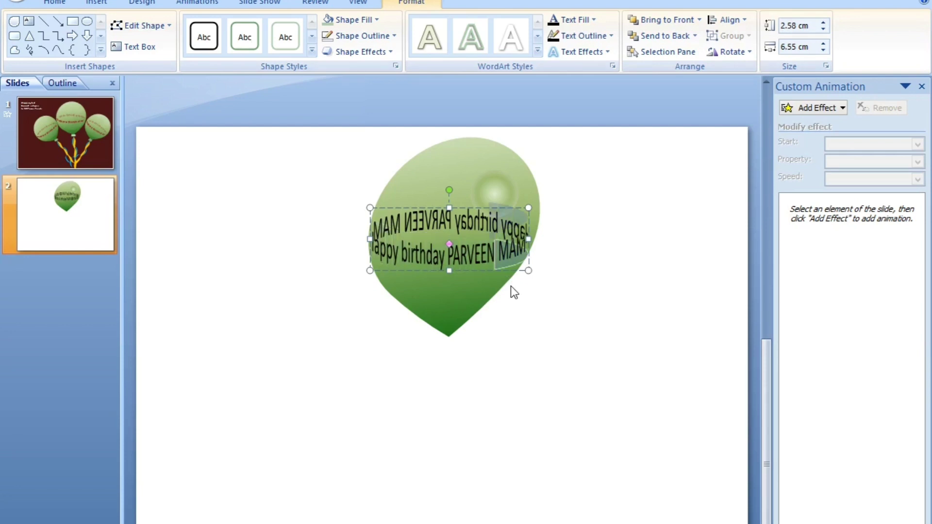
{"action": "key", "text": "shift+Right"}
{"action": "key", "text": "shift+Right"}
{"action": "key", "text": "shift+Right"}
{"action": "key", "text": "shift+Right"}
{"action": "key", "text": "shift+Right"}
{"action": "key", "text": "shift+Right"}
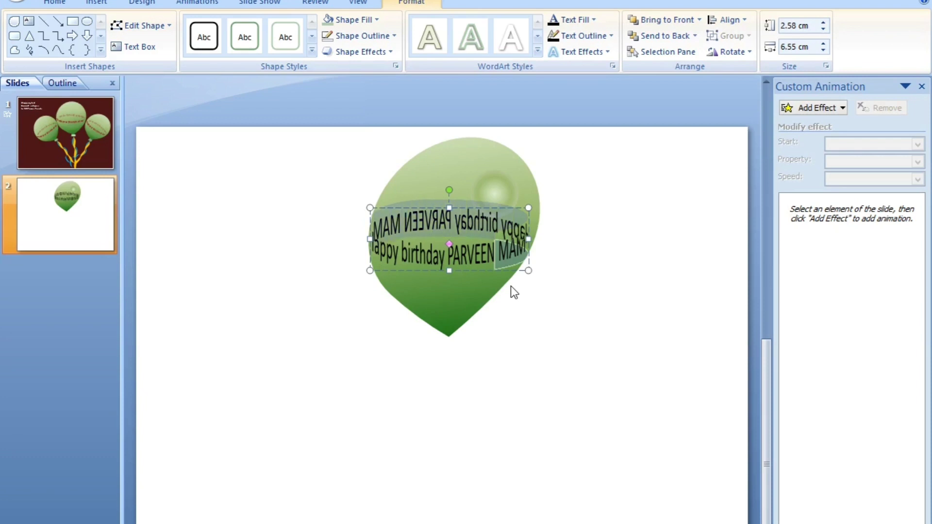
{"action": "left_click", "coordinate": [592, 19]}
{"action": "left_click", "coordinate": [662, 83]}
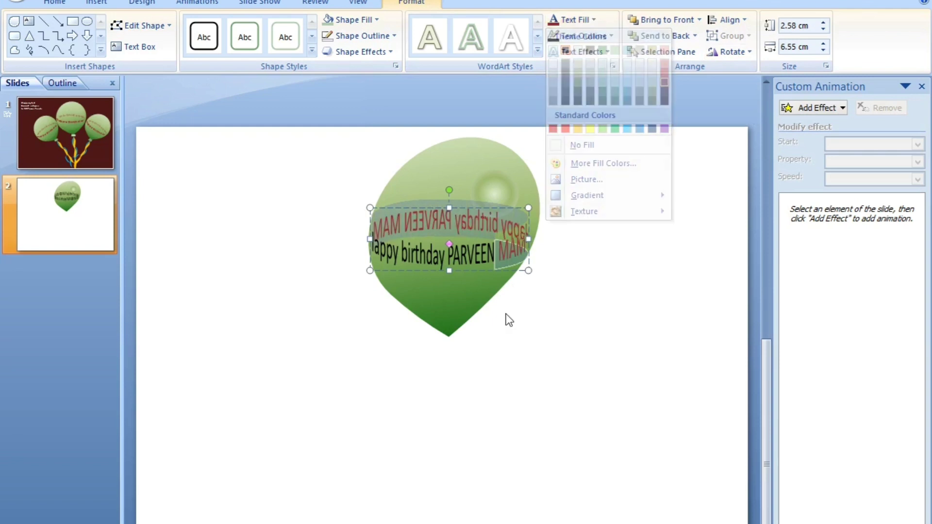
{"action": "left_click", "coordinate": [54, 2]}
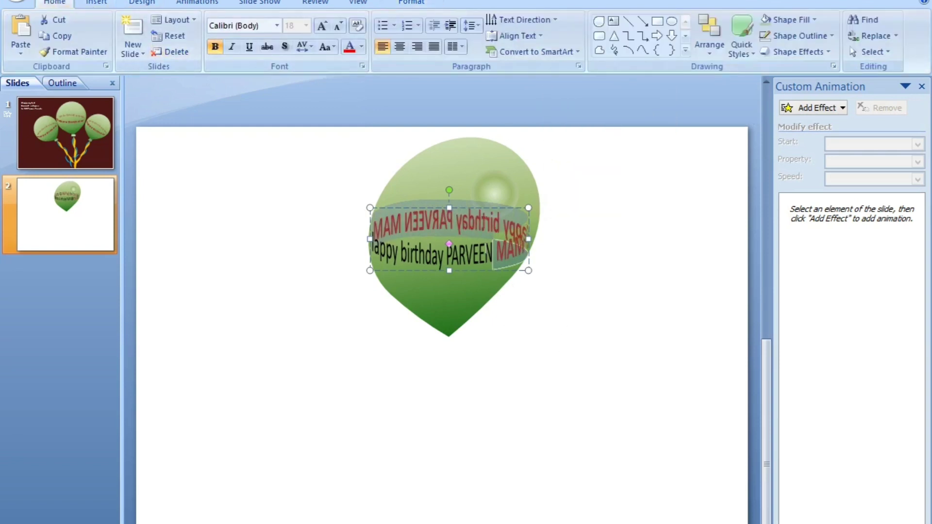
{"action": "left_click", "coordinate": [493, 251]}
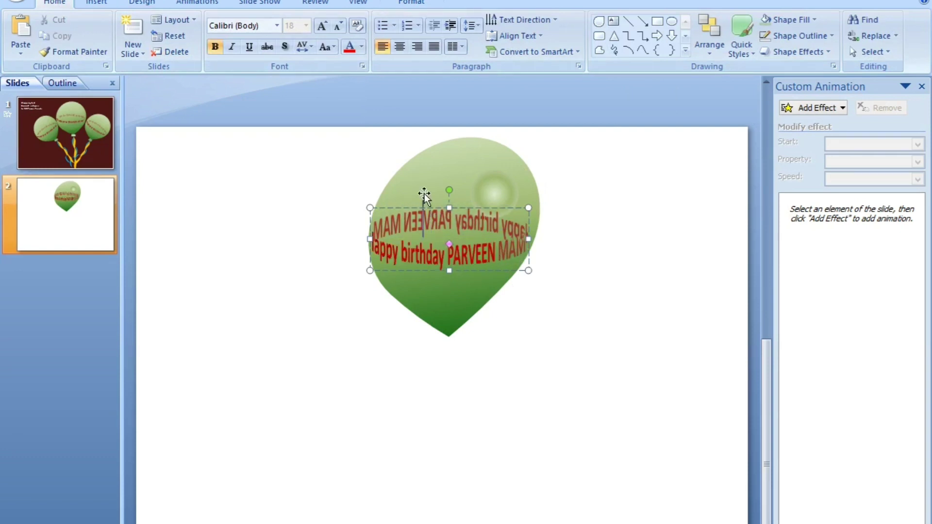
Step: Raise the ring text and widen it to the balloon's left edge, then reselect its end words
{"action": "left_click_drag", "start_coordinate": [432, 204], "coordinate": [438, 187]}
{"action": "left_click", "coordinate": [576, 302]}
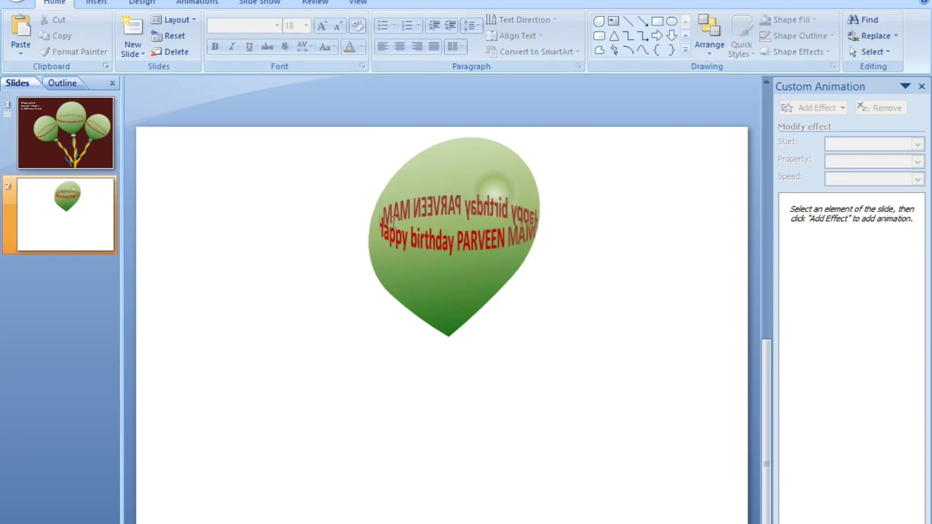
{"action": "left_click", "coordinate": [381, 221]}
{"action": "left_click_drag", "start_coordinate": [381, 221], "coordinate": [371, 221]}
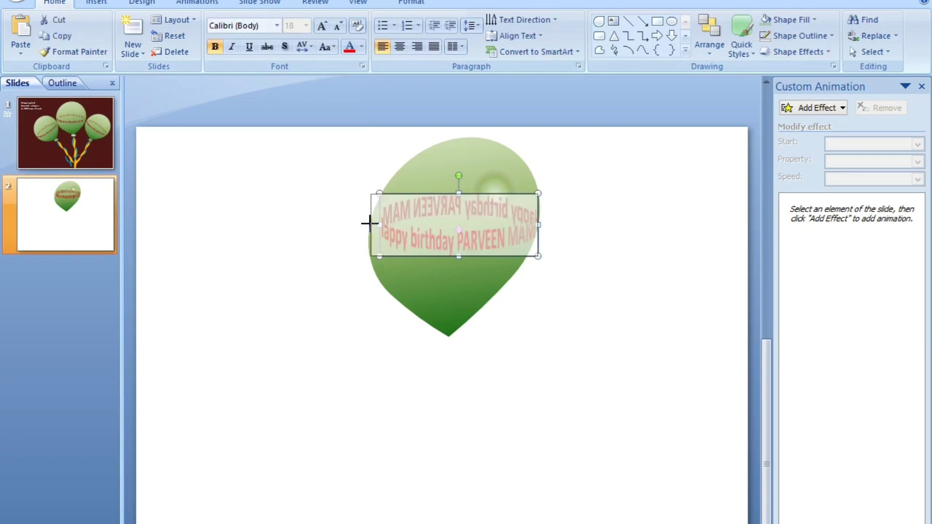
{"action": "left_click", "coordinate": [537, 292]}
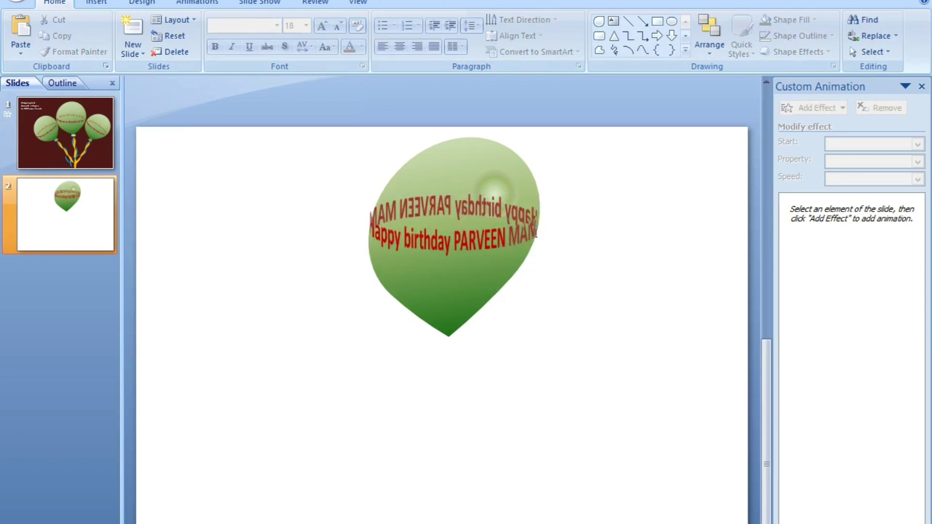
{"action": "left_click", "coordinate": [534, 229]}
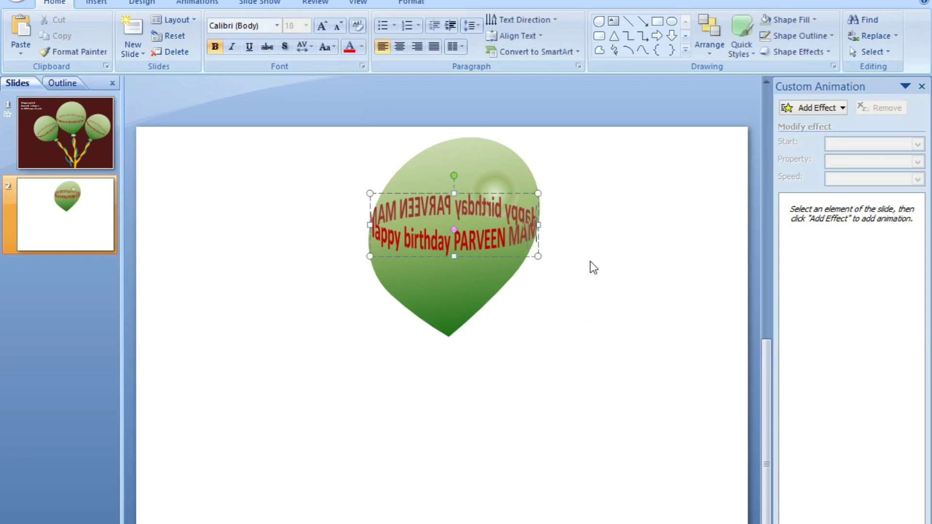
{"action": "key", "text": "shift+Left"}
{"action": "key", "text": "shift+Left"}
{"action": "key", "text": "shift+Left"}
{"action": "key", "text": "shift+Left"}
{"action": "key", "text": "shift+Left"}
{"action": "key", "text": "shift+Left"}
{"action": "key", "text": "shift+Left"}
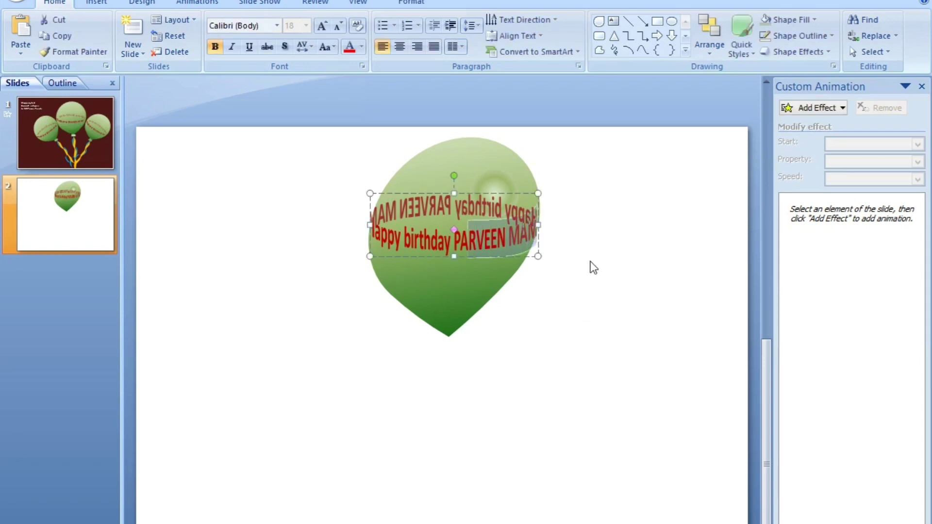
{"action": "key", "text": "shift+Left"}
{"action": "key", "text": "shift+Left"}
{"action": "key", "text": "shift+Left"}
{"action": "key", "text": "shift+Left"}
{"action": "key", "text": "shift+Left"}
{"action": "key", "text": "shift+Left"}
{"action": "key", "text": "shift+Left"}
{"action": "key", "text": "shift+Left"}
{"action": "key", "text": "shift+Left"}
{"action": "key", "text": "shift+Left"}
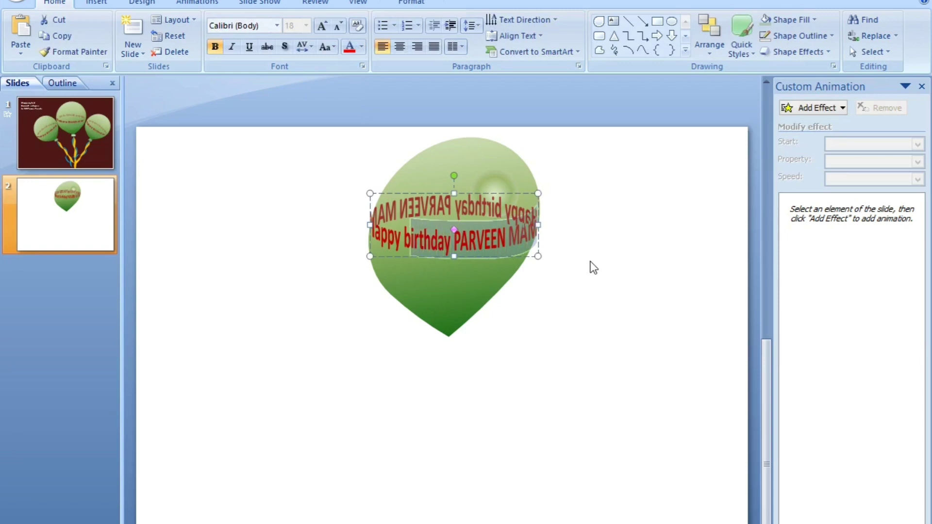
{"action": "key", "text": "shift+Left"}
{"action": "key", "text": "shift+Left"}
{"action": "key", "text": "shift+Left"}
{"action": "key", "text": "shift+Left"}
{"action": "key", "text": "shift+Left"}
{"action": "key", "text": "shift+Left"}
{"action": "key", "text": "shift+Left"}
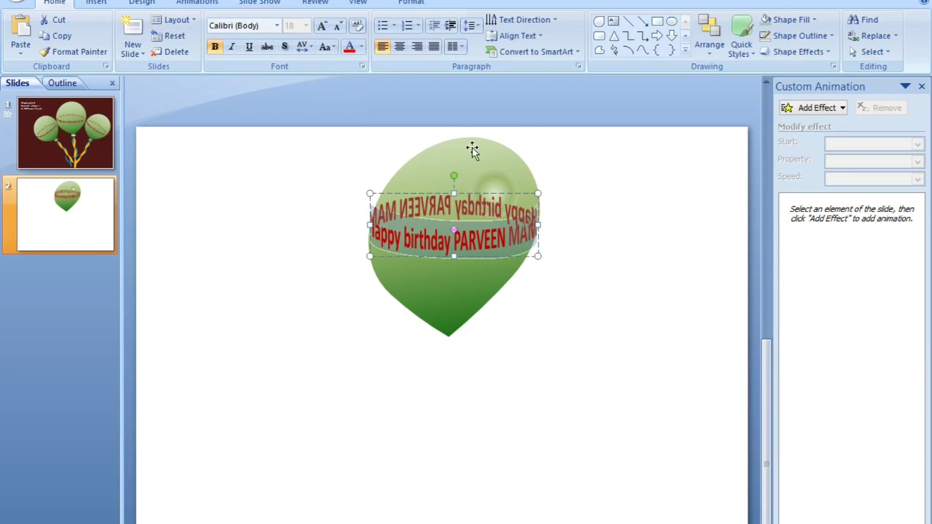
Step: Give the back half of the curved text a 74% solid-fill transparency in Format Text Effects
{"action": "left_click", "coordinate": [406, 1]}
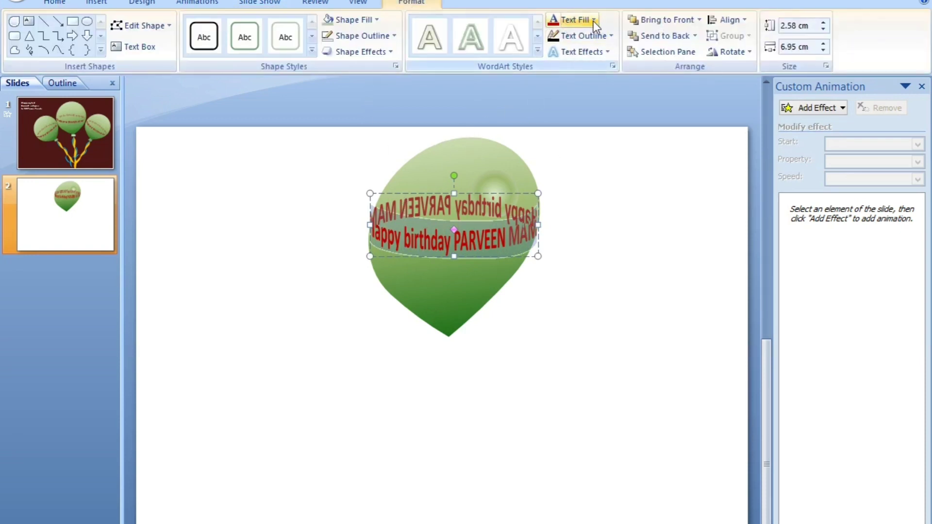
{"action": "left_click", "coordinate": [613, 67]}
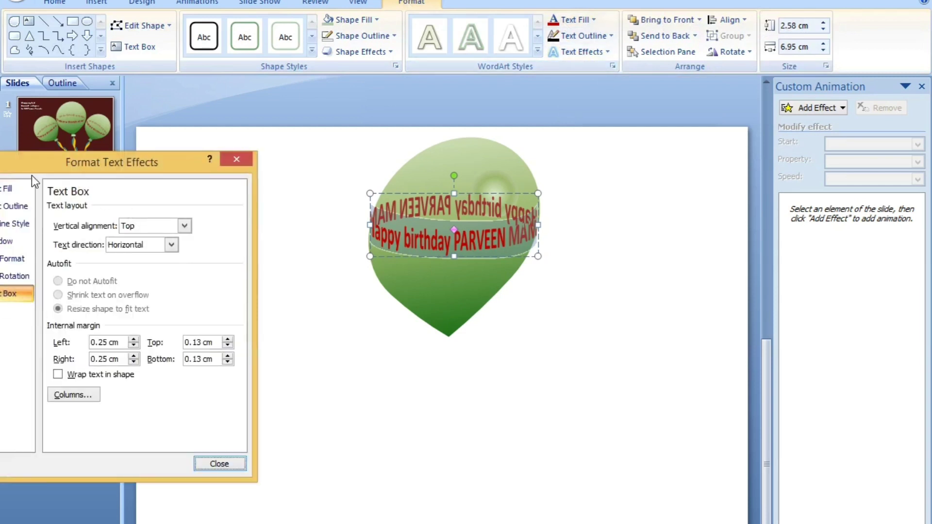
{"action": "left_click", "coordinate": [62, 181]}
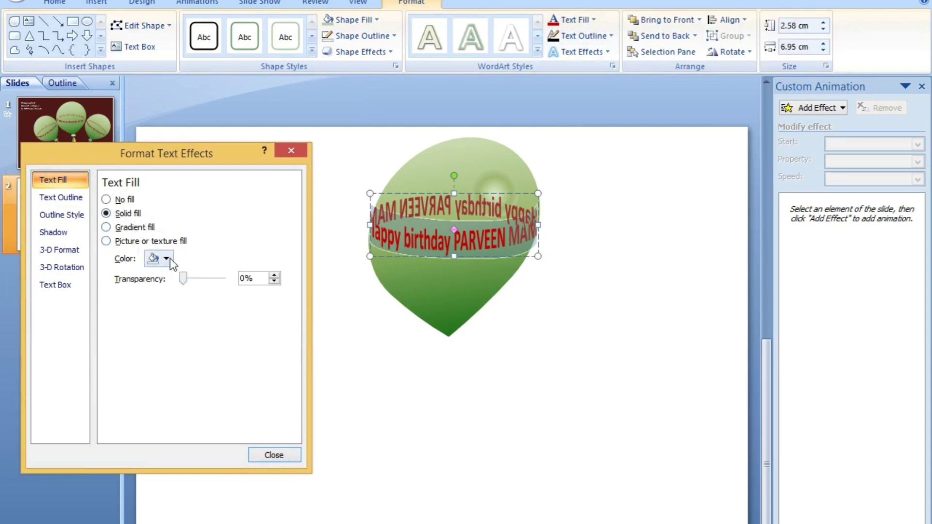
{"action": "left_click", "coordinate": [274, 455]}
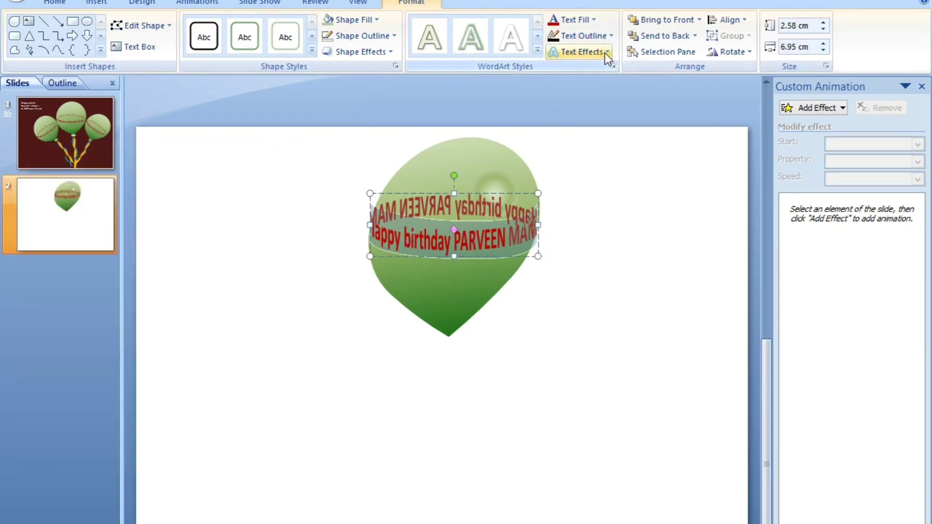
{"action": "left_click", "coordinate": [612, 66]}
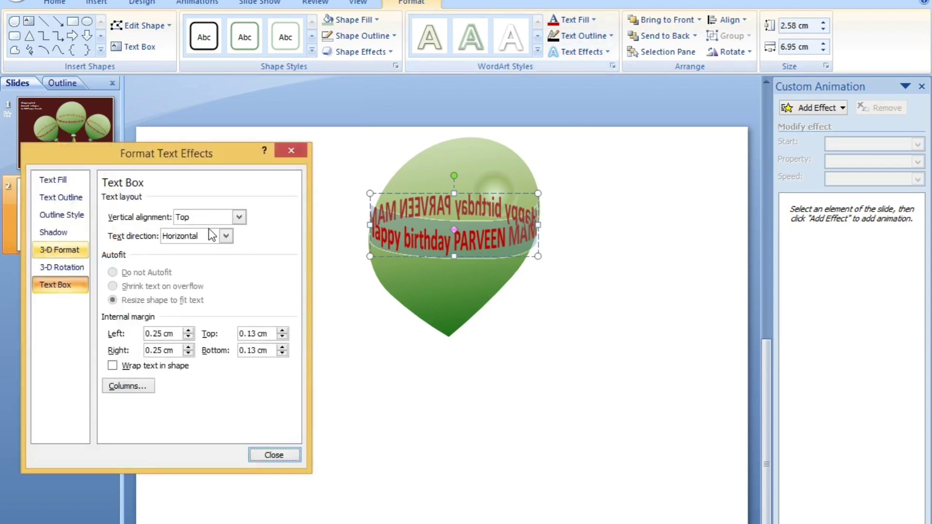
{"action": "left_click", "coordinate": [61, 182]}
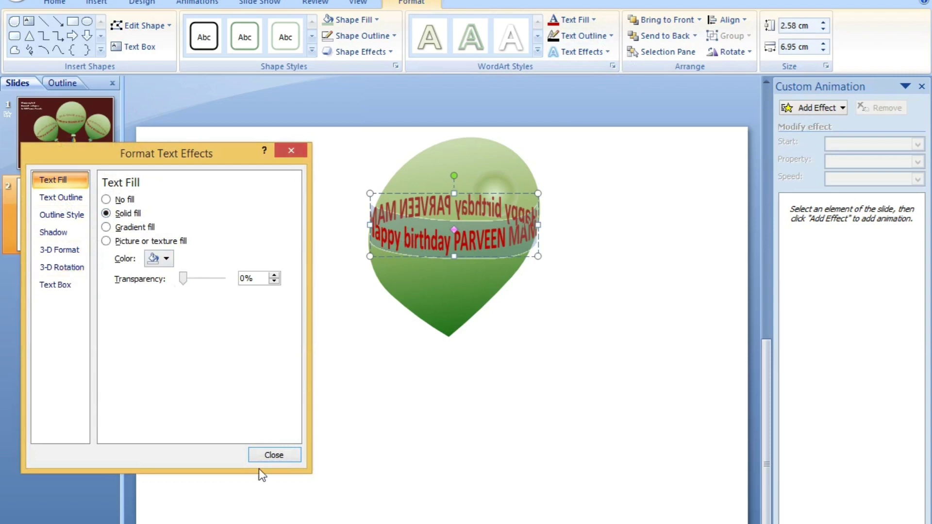
{"action": "left_click", "coordinate": [272, 454]}
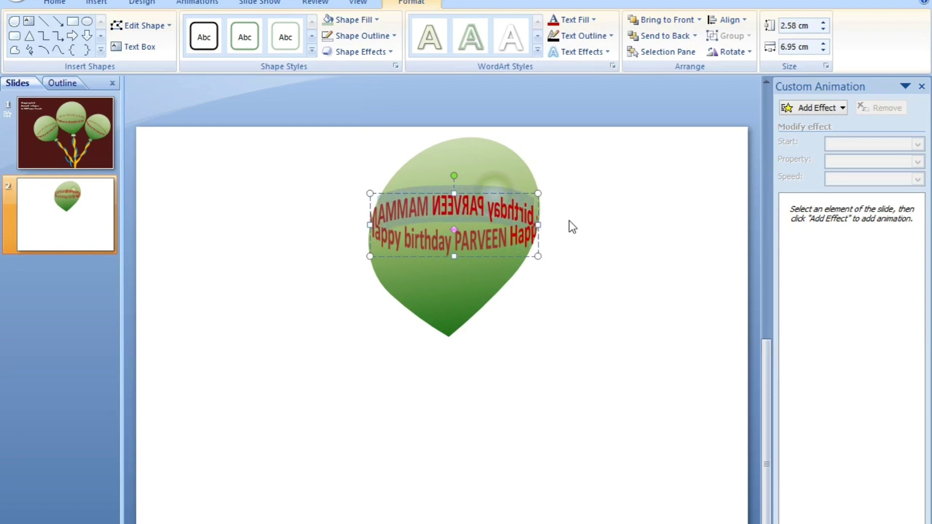
{"action": "left_click", "coordinate": [614, 66]}
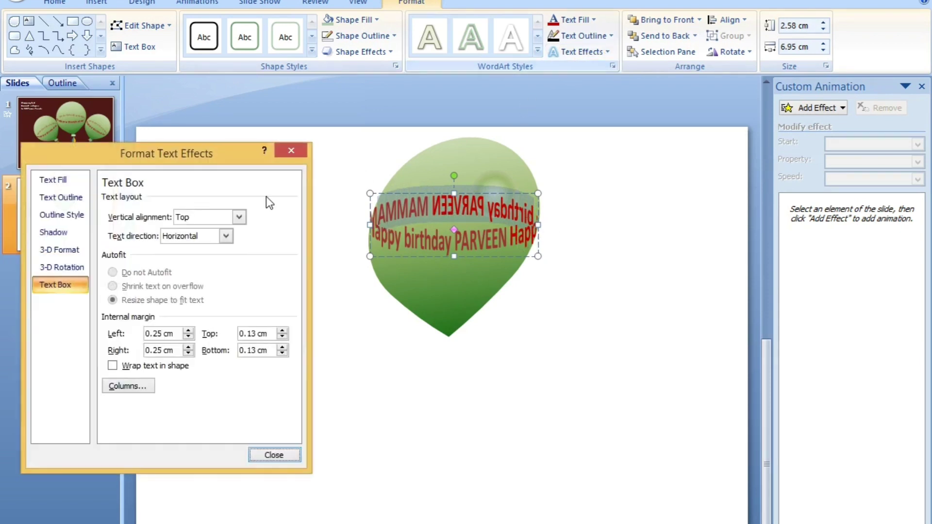
{"action": "left_click", "coordinate": [62, 179]}
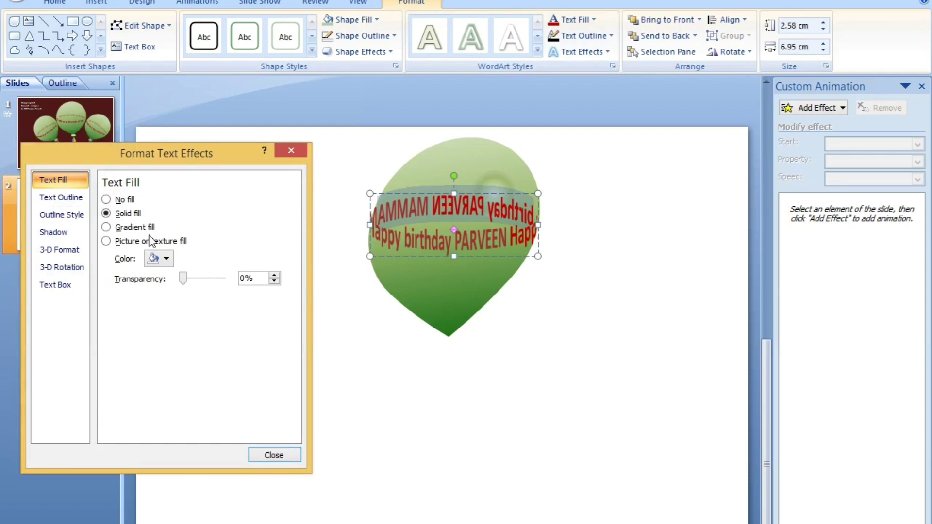
{"action": "left_click_drag", "start_coordinate": [183, 278], "coordinate": [212, 275]}
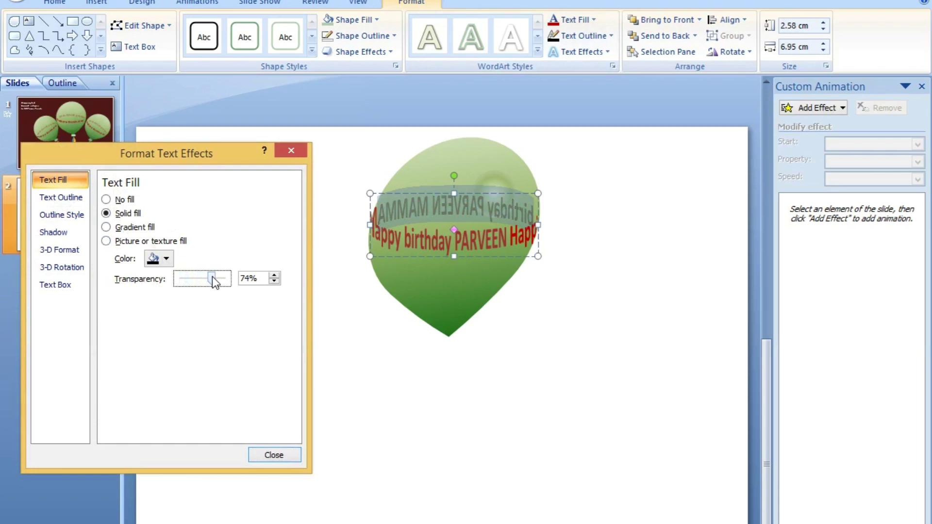
{"action": "left_click", "coordinate": [274, 455]}
{"action": "left_click", "coordinate": [630, 389]}
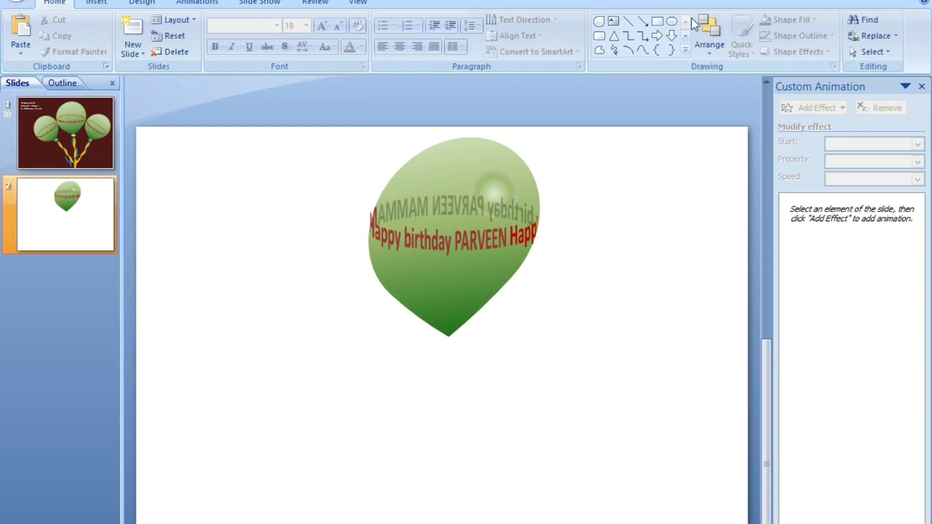
Step: Draw a Moon crescent below the balloon tip with no outline and a dark red fill
{"action": "left_click", "coordinate": [686, 50]}
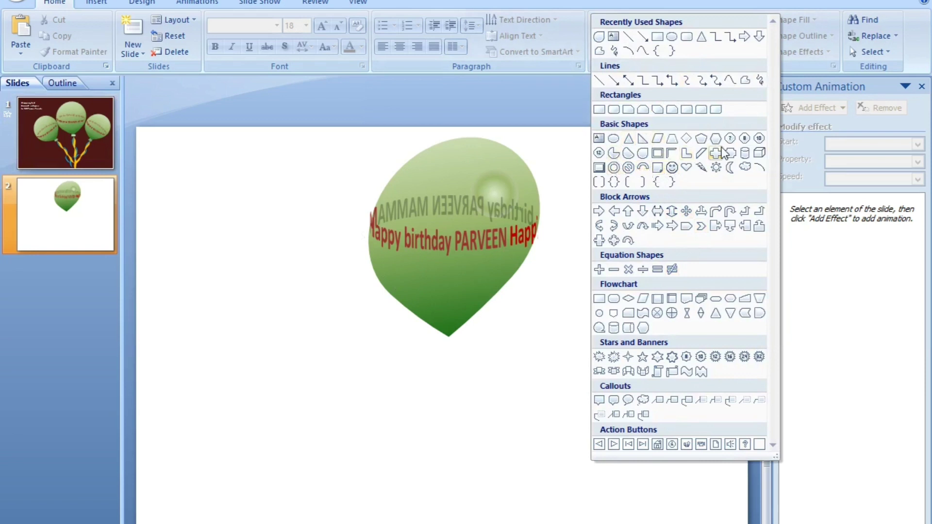
{"action": "left_click", "coordinate": [730, 168]}
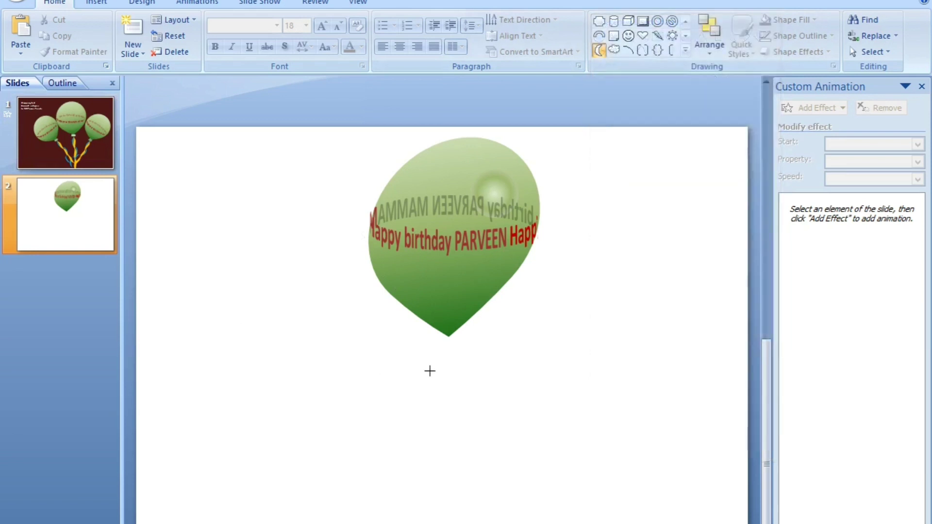
{"action": "left_click_drag", "start_coordinate": [408, 340], "coordinate": [446, 434]}
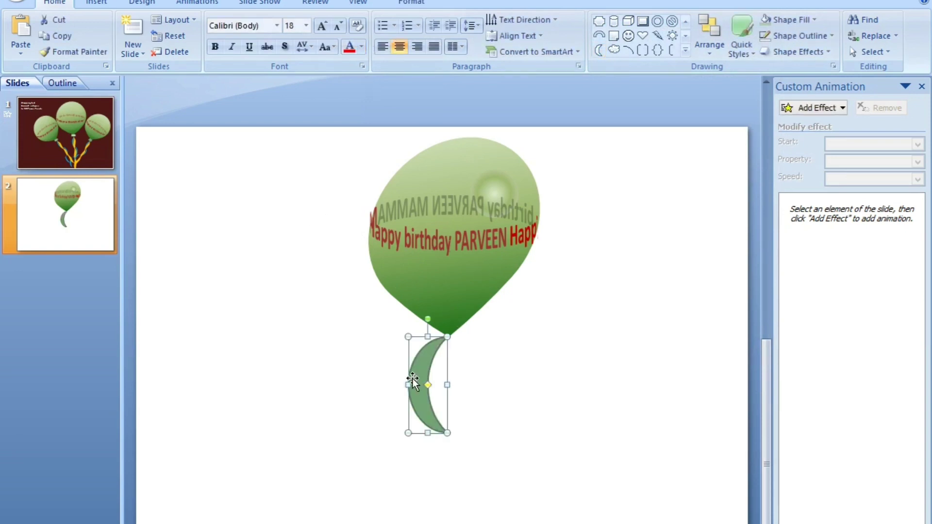
{"action": "left_click", "coordinate": [419, 3]}
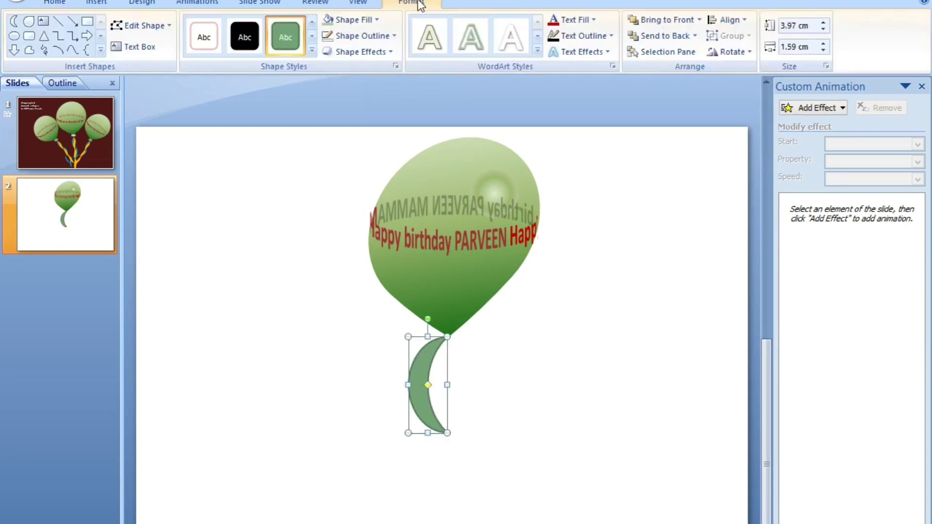
{"action": "left_click", "coordinate": [371, 36]}
{"action": "left_click", "coordinate": [328, 161]}
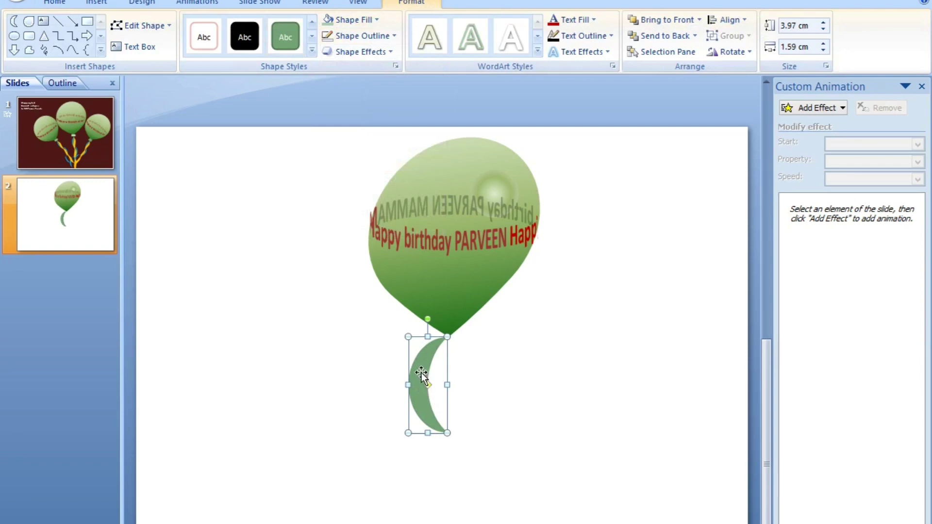
{"action": "left_click", "coordinate": [594, 21]}
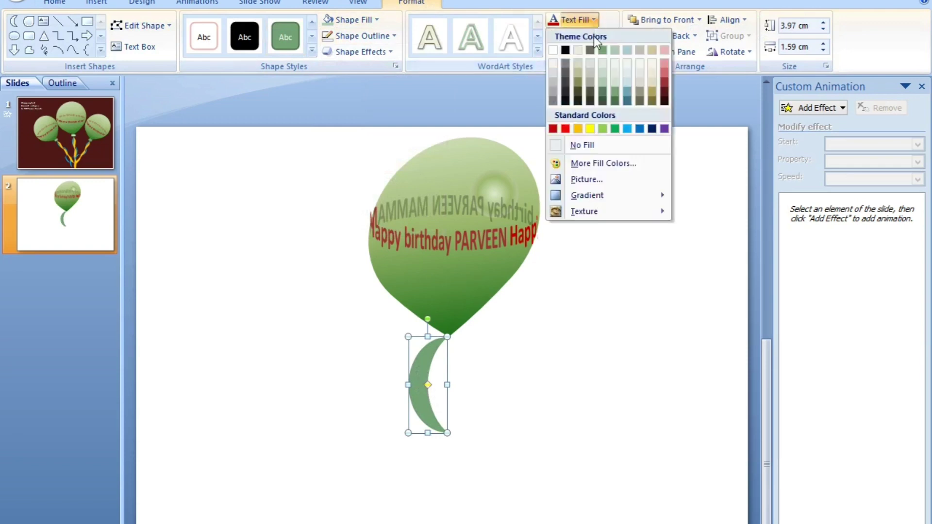
{"action": "left_click", "coordinate": [665, 84]}
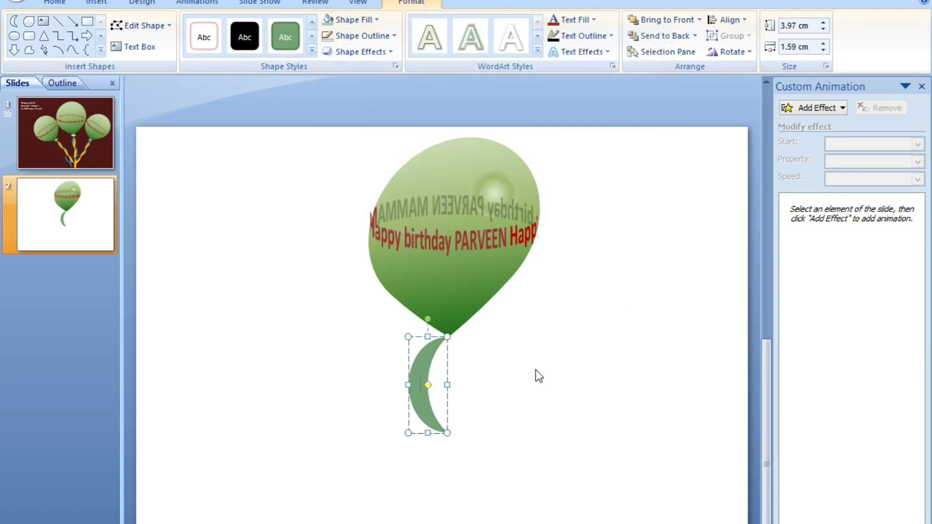
{"action": "left_click", "coordinate": [375, 19]}
{"action": "left_click", "coordinate": [442, 78]}
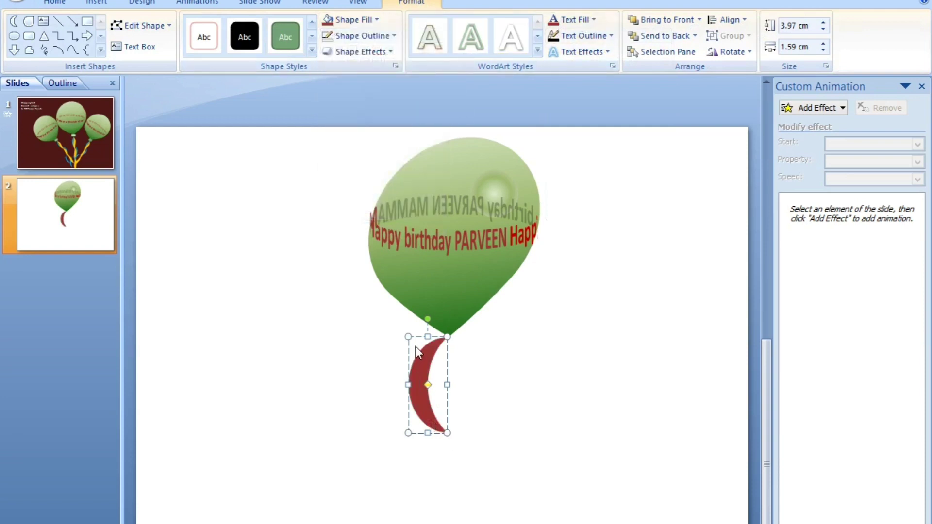
Step: Copy and rotate the crescent beneath the first, then group both pieces into one wavy string
{"action": "mouse_move", "coordinate": [429, 360]}
{"action": "left_mouse_down"}
{"action": "mouse_move", "coordinate": [438, 356]}
{"action": "mouse_move", "coordinate": [436, 469]}
{"action": "left_mouse_up"}
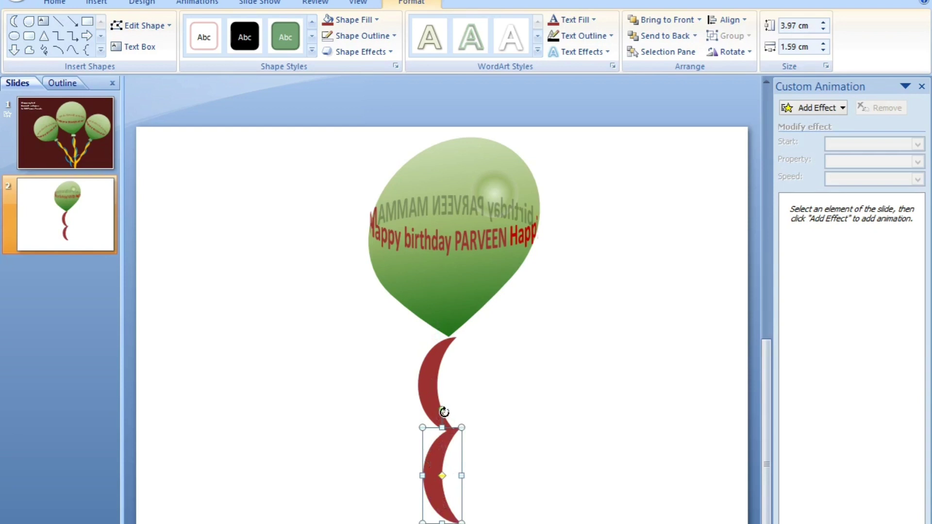
{"action": "left_click_drag", "start_coordinate": [442, 411], "coordinate": [410, 425]}
{"action": "mouse_move", "coordinate": [442, 455]}
{"action": "left_mouse_down"}
{"action": "mouse_move", "coordinate": [453, 455]}
{"action": "mouse_move", "coordinate": [451, 445]}
{"action": "mouse_move", "coordinate": [424, 368]}
{"action": "left_mouse_up"}
{"action": "left_click_drag", "start_coordinate": [442, 519], "coordinate": [440, 505]}
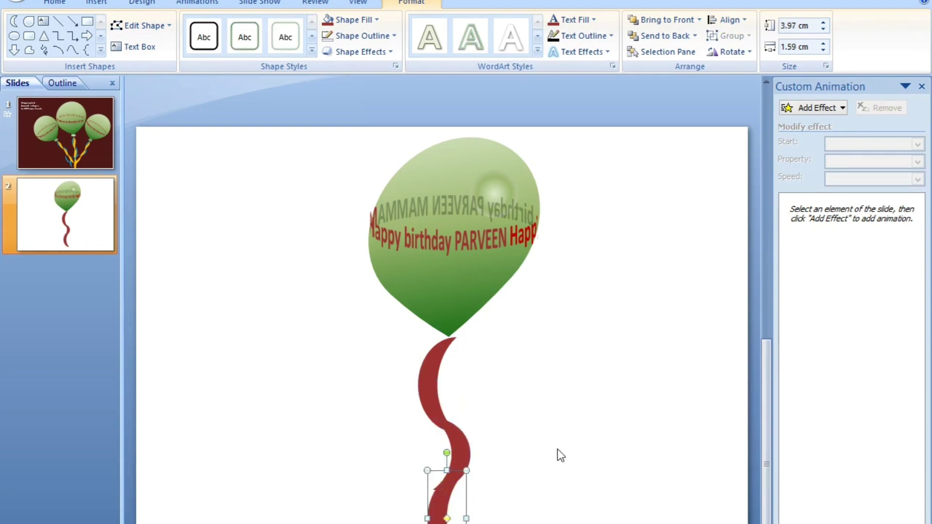
{"action": "left_click", "coordinate": [455, 407]}
{"action": "left_click_drag", "start_coordinate": [397, 329], "coordinate": [500, 509]}
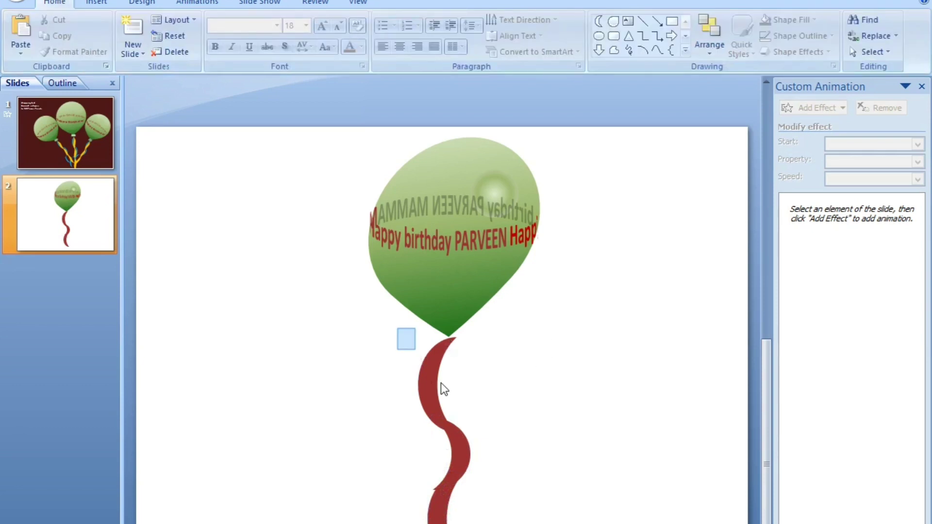
{"action": "right_click", "coordinate": [445, 349]}
{"action": "mouse_move", "coordinate": [481, 409]}
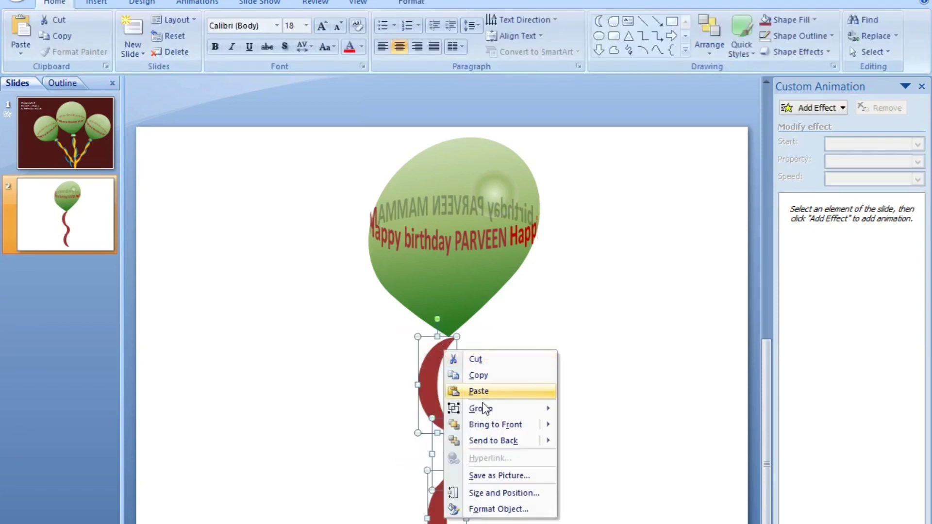
{"action": "left_click", "coordinate": [602, 411]}
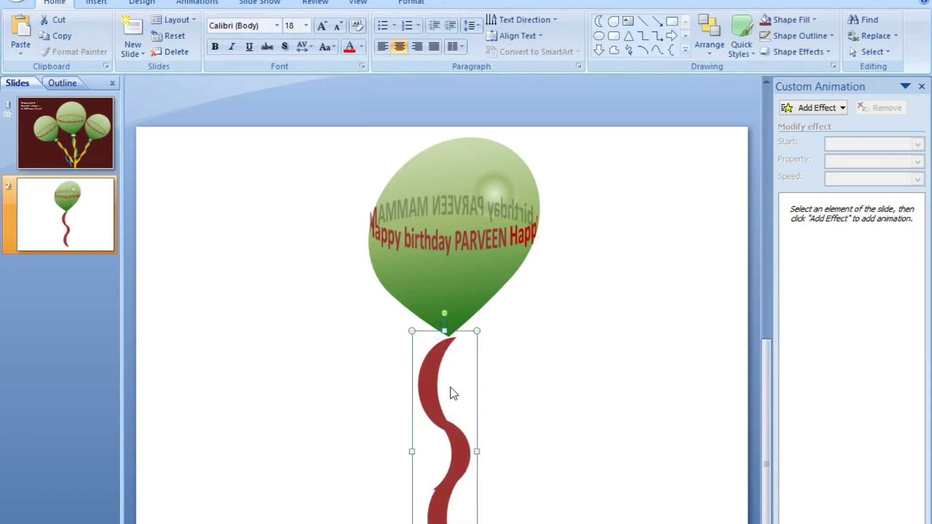
{"action": "left_click", "coordinate": [560, 408]}
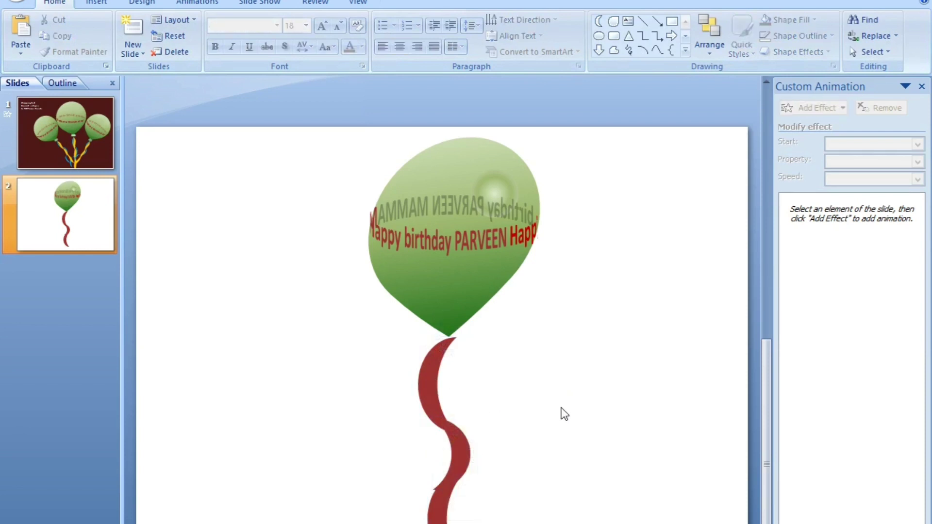
Step: Draw a Wave shape left of the balloon, turn it upright and remove its outline
{"action": "left_click", "coordinate": [686, 52]}
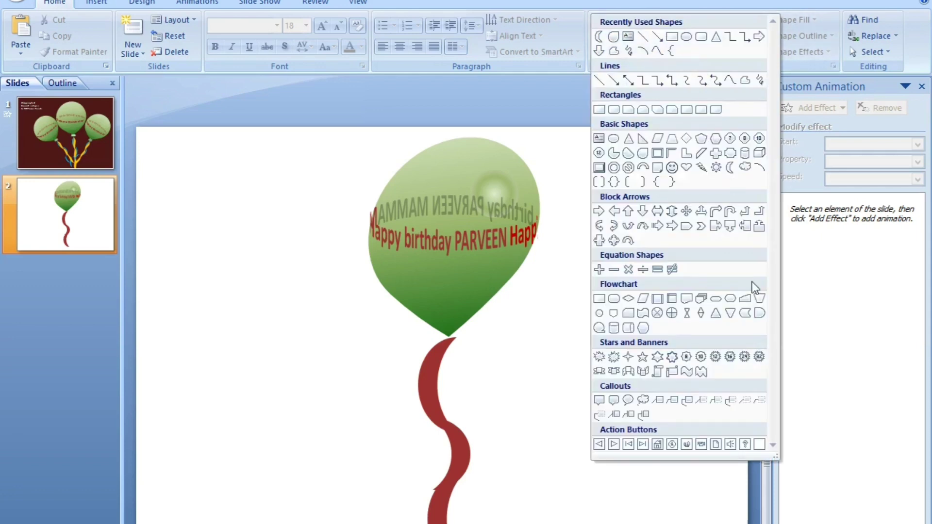
{"action": "left_click", "coordinate": [686, 371]}
{"action": "left_click_drag", "start_coordinate": [221, 293], "coordinate": [323, 323]}
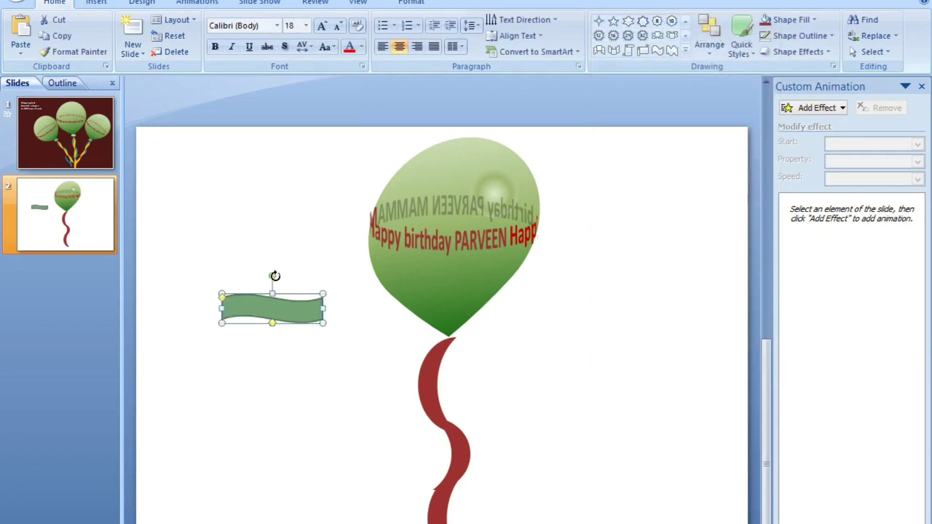
{"action": "mouse_move", "coordinate": [272, 276]}
{"action": "left_mouse_down"}
{"action": "mouse_move", "coordinate": [309, 319]}
{"action": "mouse_move", "coordinate": [313, 307]}
{"action": "left_mouse_up"}
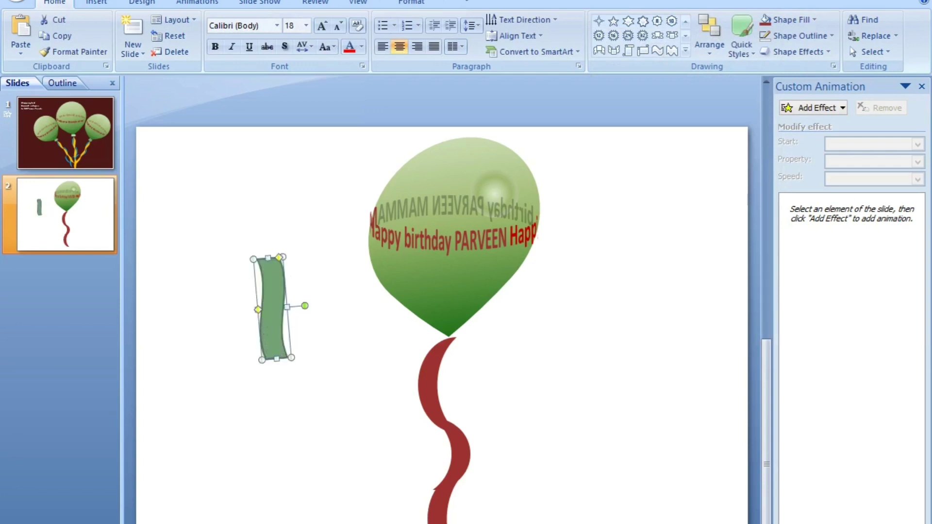
{"action": "left_click", "coordinate": [412, 3]}
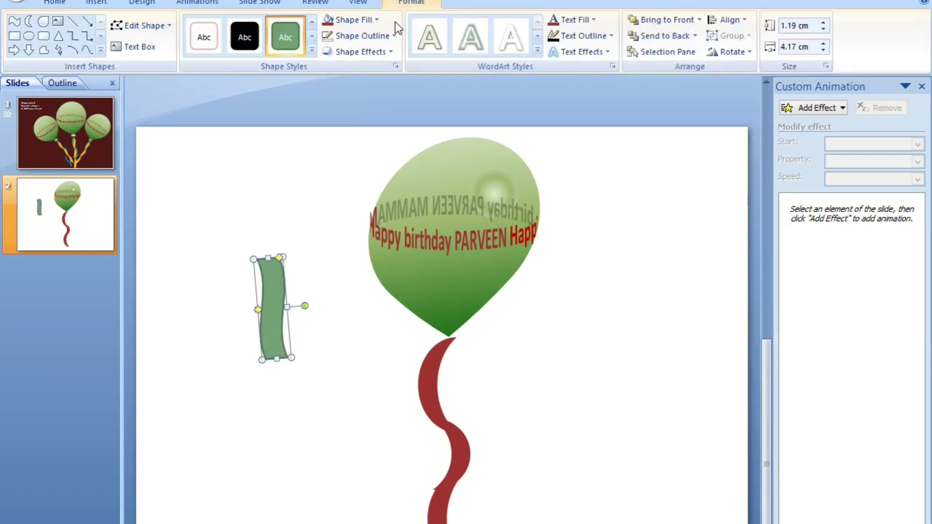
{"action": "left_click", "coordinate": [357, 36]}
{"action": "left_click", "coordinate": [328, 159]}
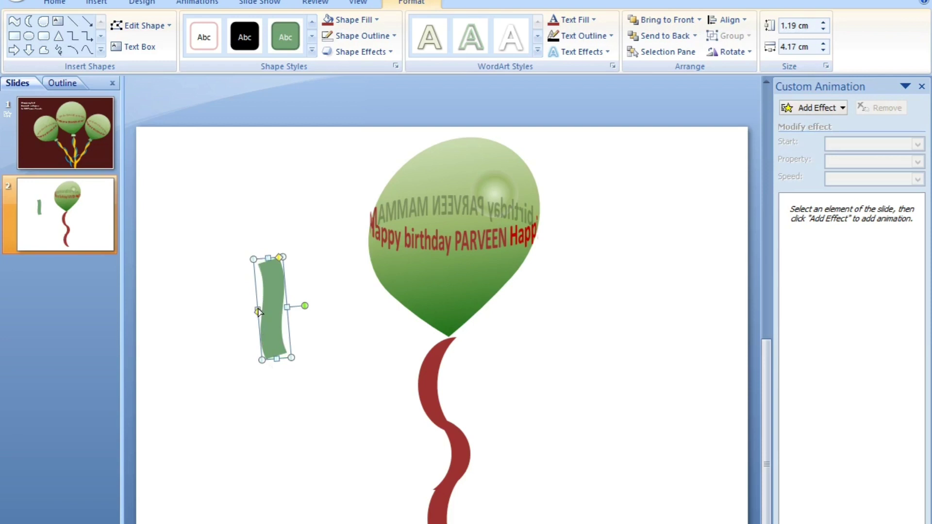
Step: Reshape the wave into a slim curved strip 0.51 cm wide
{"action": "left_click_drag", "start_coordinate": [259, 311], "coordinate": [258, 315]}
{"action": "mouse_move", "coordinate": [282, 264]}
{"action": "left_mouse_down"}
{"action": "mouse_move", "coordinate": [287, 222]}
{"action": "mouse_move", "coordinate": [277, 262]}
{"action": "left_mouse_up"}
{"action": "left_click_drag", "start_coordinate": [261, 305], "coordinate": [258, 300]}
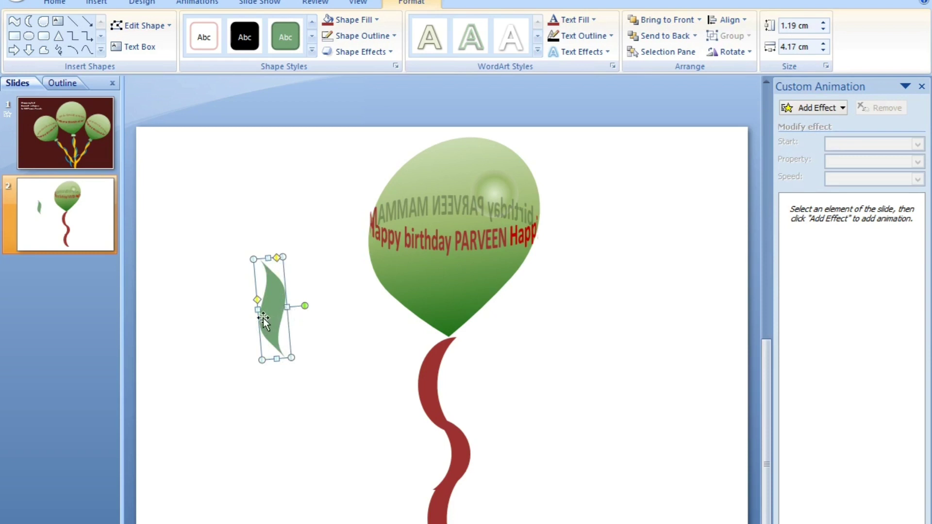
{"action": "left_click_drag", "start_coordinate": [267, 311], "coordinate": [274, 308]}
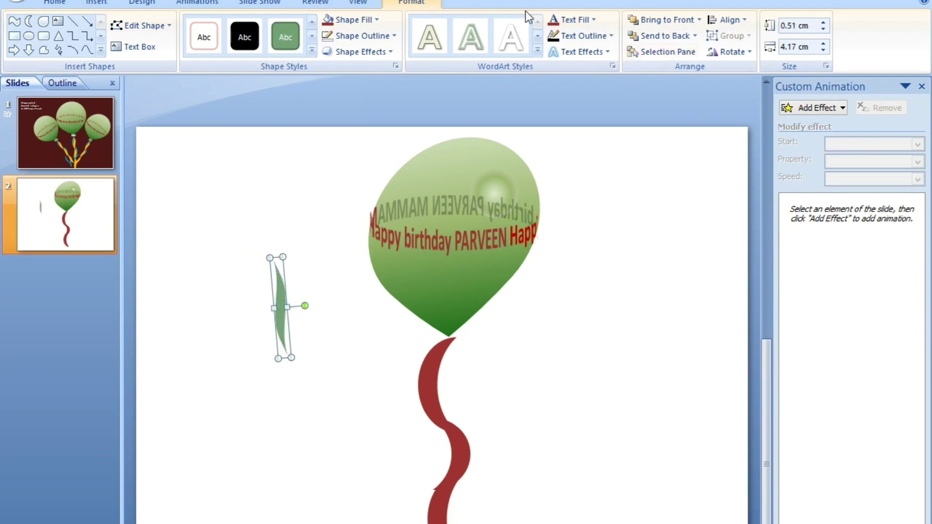
Step: Fill the wave strip yellow and nudge it slightly down, keeping it upright
{"action": "left_click", "coordinate": [361, 19]}
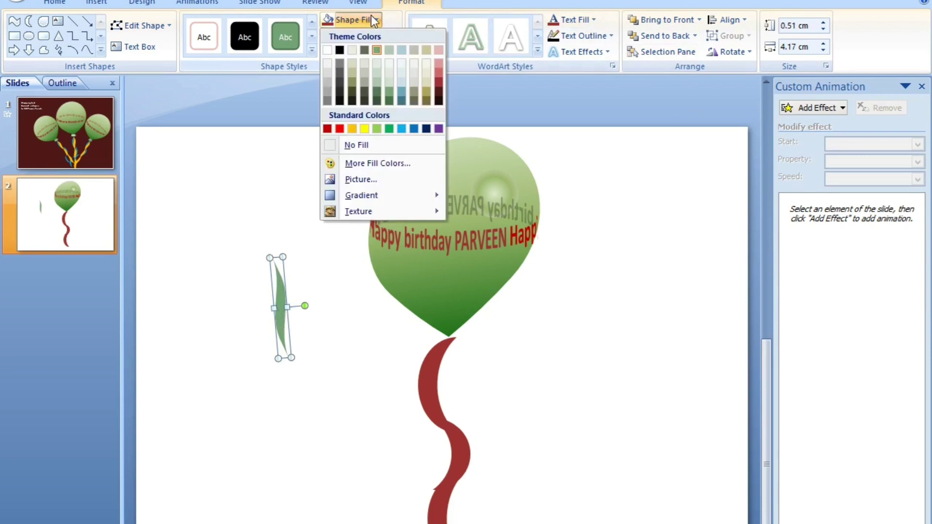
{"action": "left_click", "coordinate": [367, 129]}
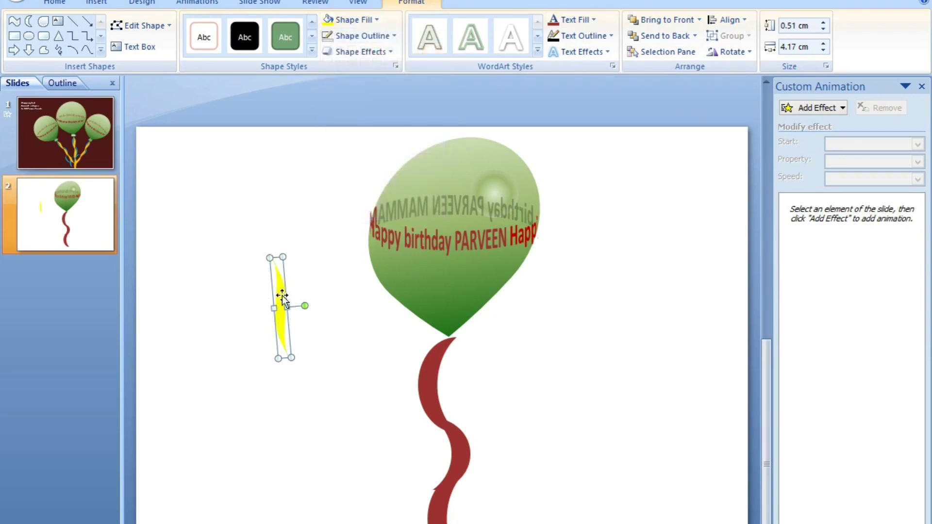
{"action": "left_click_drag", "start_coordinate": [278, 305], "coordinate": [274, 317]}
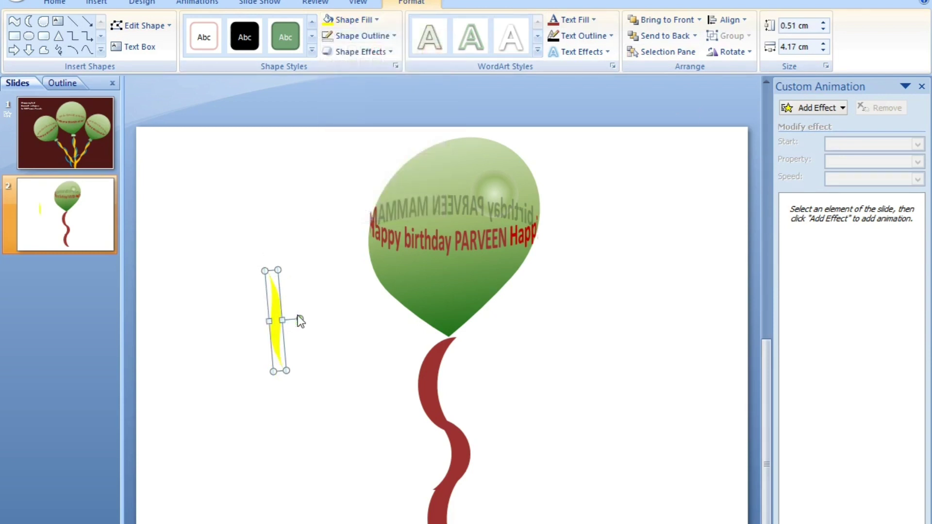
{"action": "left_click", "coordinate": [299, 316]}
{"action": "left_click", "coordinate": [275, 316]}
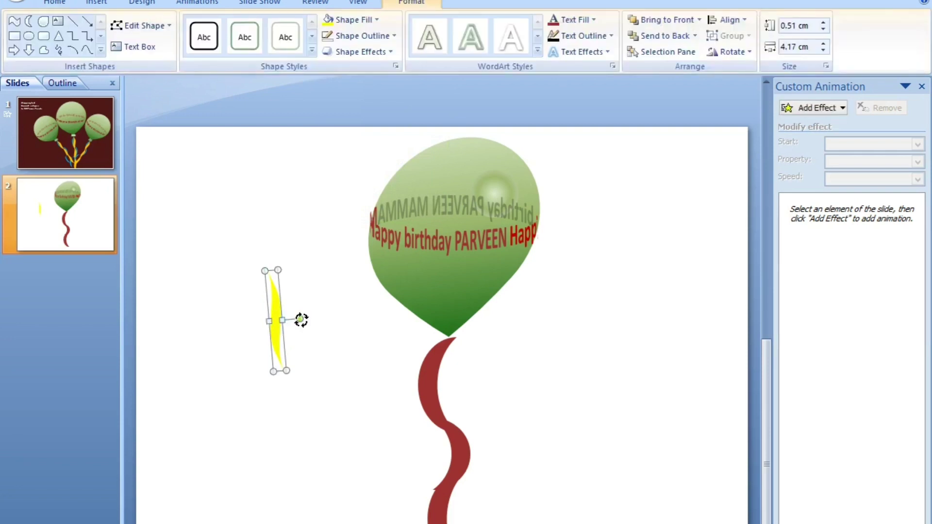
{"action": "mouse_move", "coordinate": [301, 319]}
{"action": "left_mouse_down"}
{"action": "mouse_move", "coordinate": [280, 388]}
{"action": "mouse_move", "coordinate": [277, 450]}
{"action": "left_mouse_up"}
{"action": "left_click", "coordinate": [304, 321]}
{"action": "left_click", "coordinate": [278, 309]}
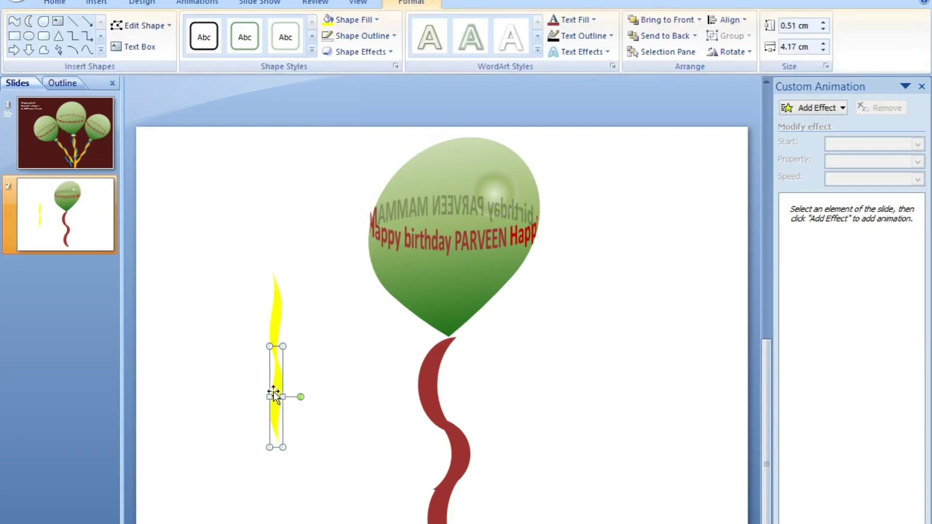
{"action": "left_click", "coordinate": [340, 438]}
Step: Group the yellow streamer pieces and lay the group over the dark red string
{"action": "left_click_drag", "start_coordinate": [241, 266], "coordinate": [319, 500]}
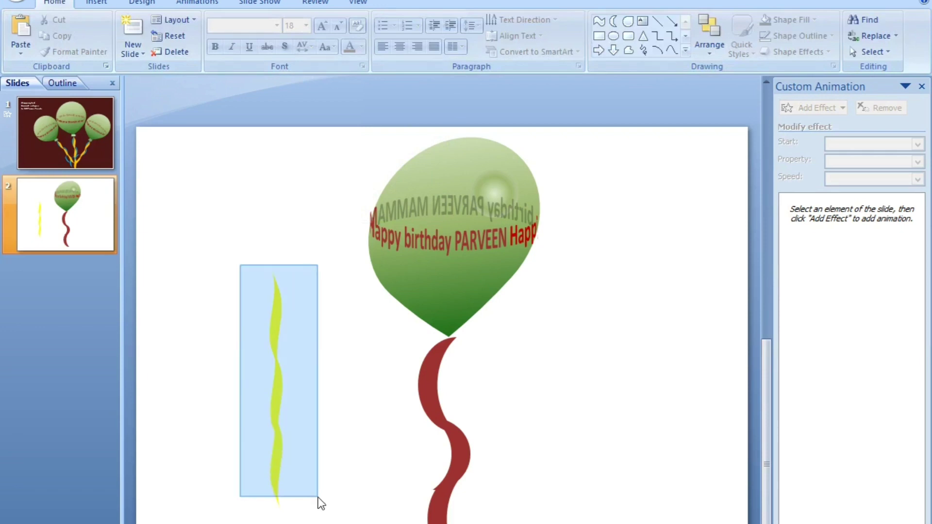
{"action": "left_click", "coordinate": [243, 302]}
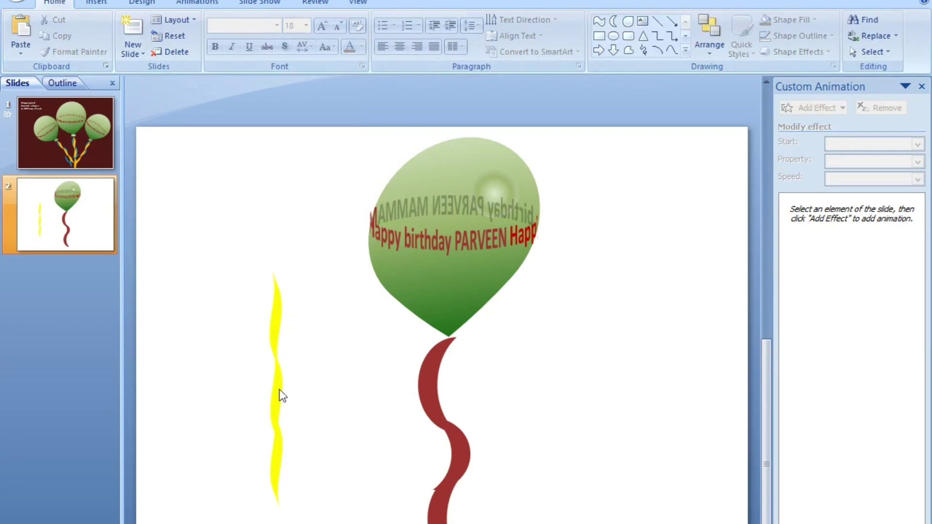
{"action": "left_click_drag", "start_coordinate": [230, 279], "coordinate": [331, 517]}
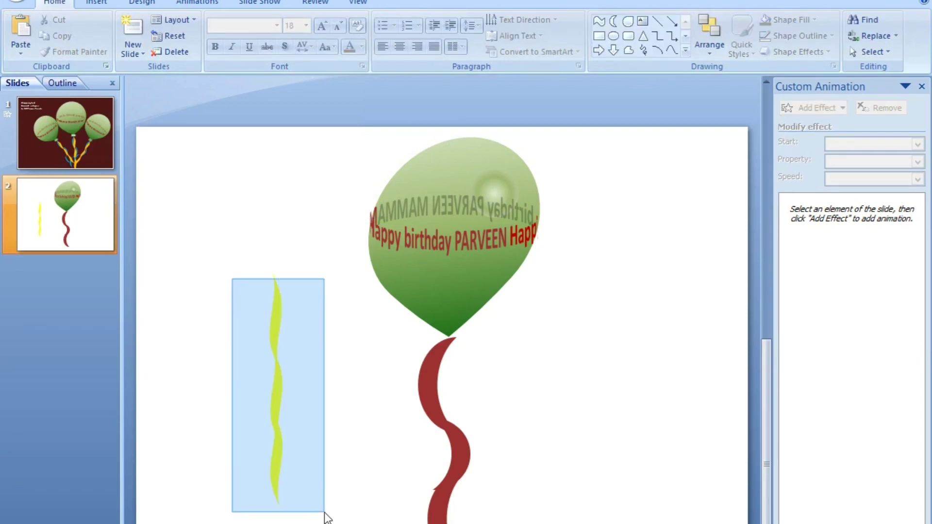
{"action": "left_click", "coordinate": [270, 306]}
{"action": "left_click", "coordinate": [281, 387], "text": "shift"}
{"action": "left_click", "coordinate": [281, 474], "text": "shift"}
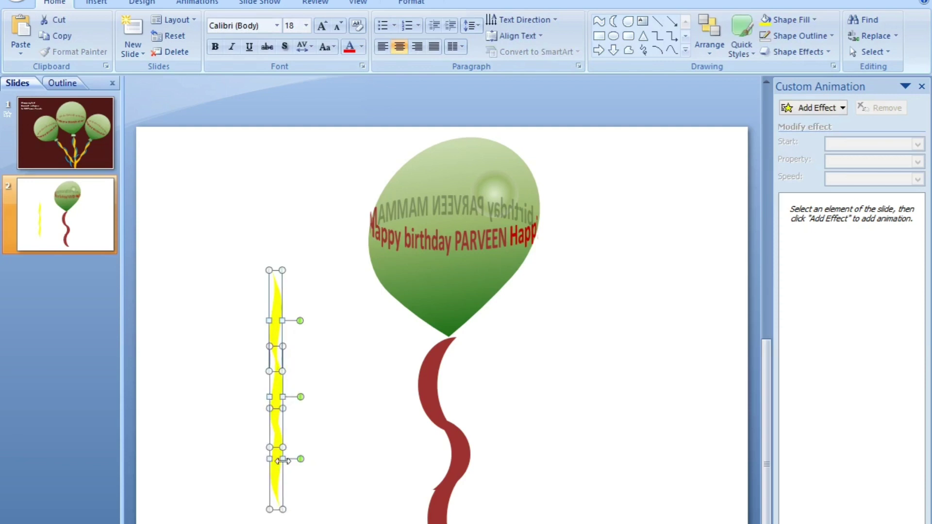
{"action": "right_click", "coordinate": [278, 310]}
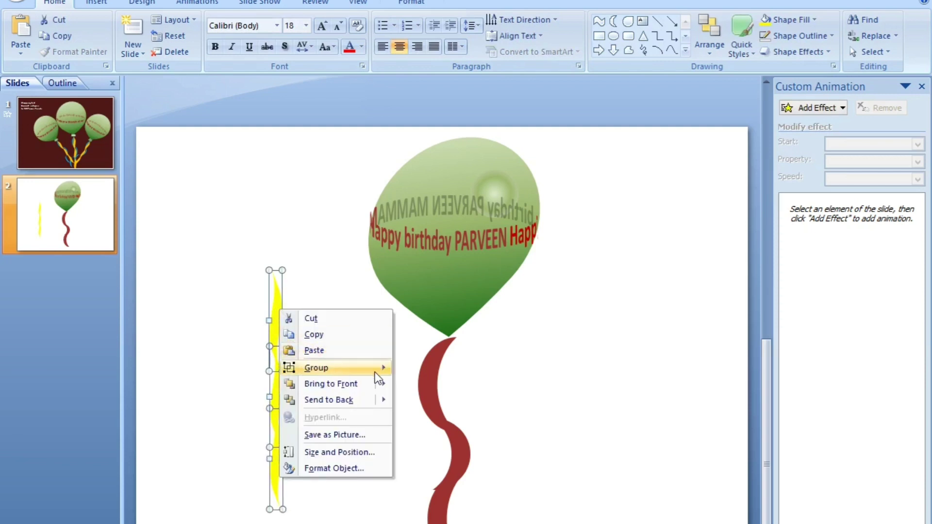
{"action": "left_click", "coordinate": [418, 368]}
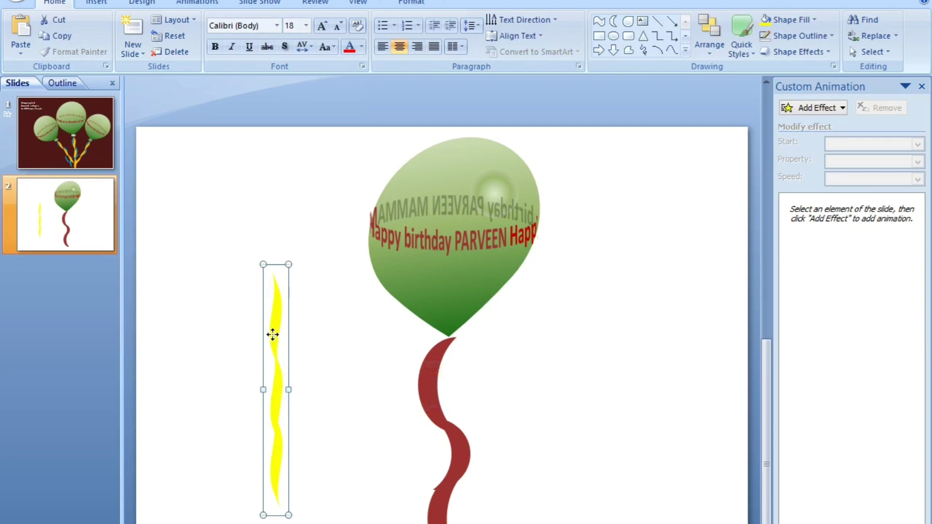
{"action": "mouse_move", "coordinate": [280, 335]}
{"action": "left_mouse_down"}
{"action": "mouse_move", "coordinate": [451, 398]}
{"action": "mouse_move", "coordinate": [446, 393]}
{"action": "left_mouse_up"}
{"action": "left_click", "coordinate": [573, 391]}
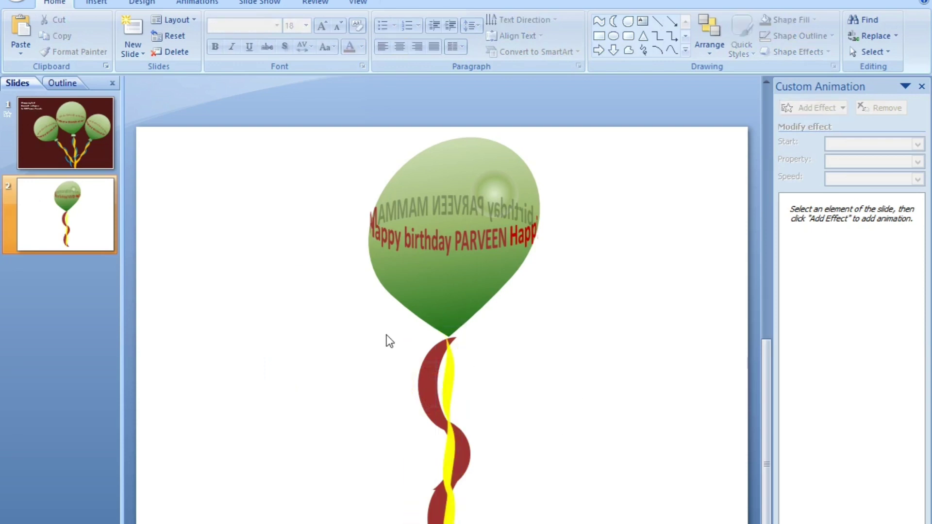
{"action": "left_click", "coordinate": [629, 36]}
Step: Draw a small rounded rectangle left of the balloon with no outline
{"action": "left_click_drag", "start_coordinate": [268, 293], "coordinate": [295, 310]}
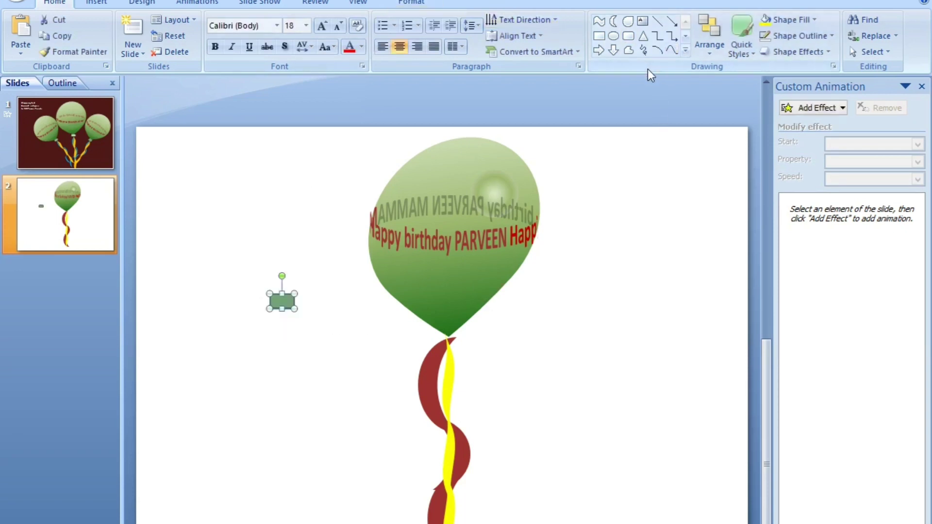
{"action": "left_click", "coordinate": [419, 5]}
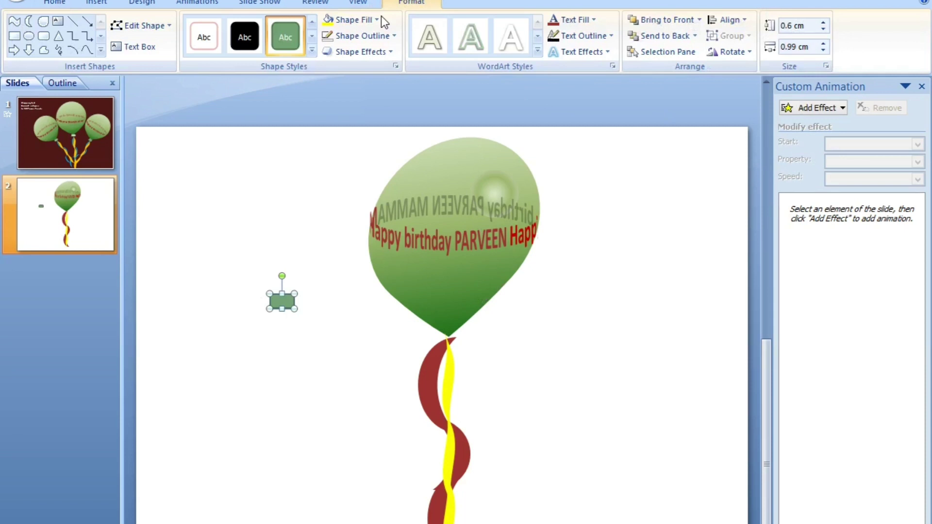
{"action": "left_click", "coordinate": [346, 34]}
{"action": "left_click", "coordinate": [345, 162]}
{"action": "left_click", "coordinate": [654, 129]}
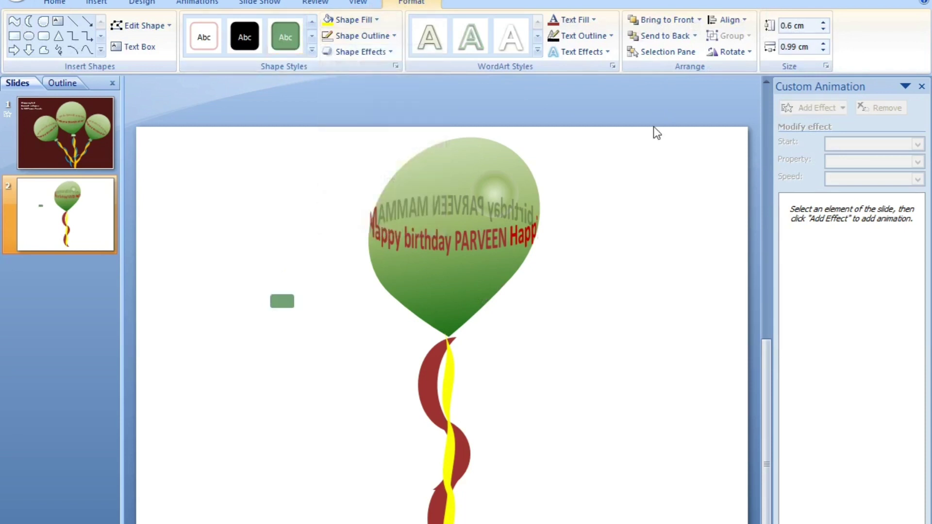
Step: Draw a small Quad Arrow Callout just below the rounded rectangle
{"action": "left_click", "coordinate": [686, 50]}
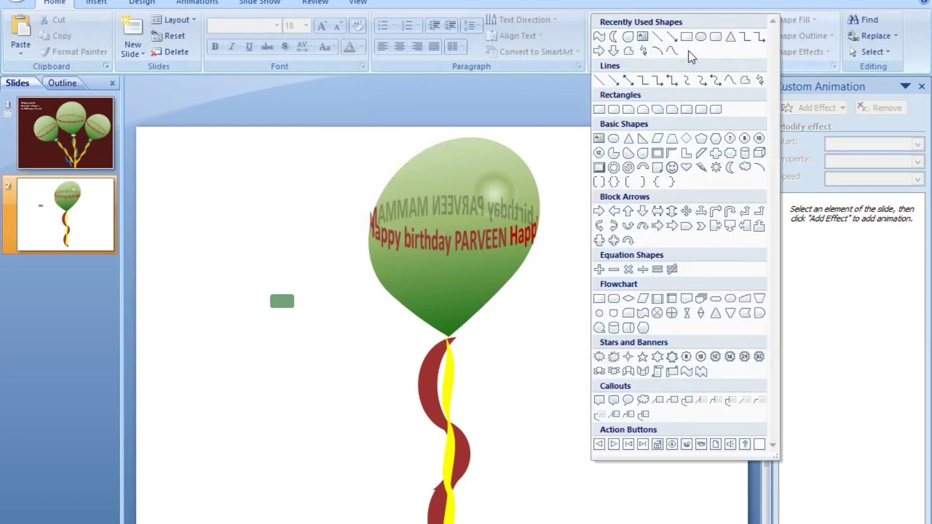
{"action": "left_click", "coordinate": [614, 241]}
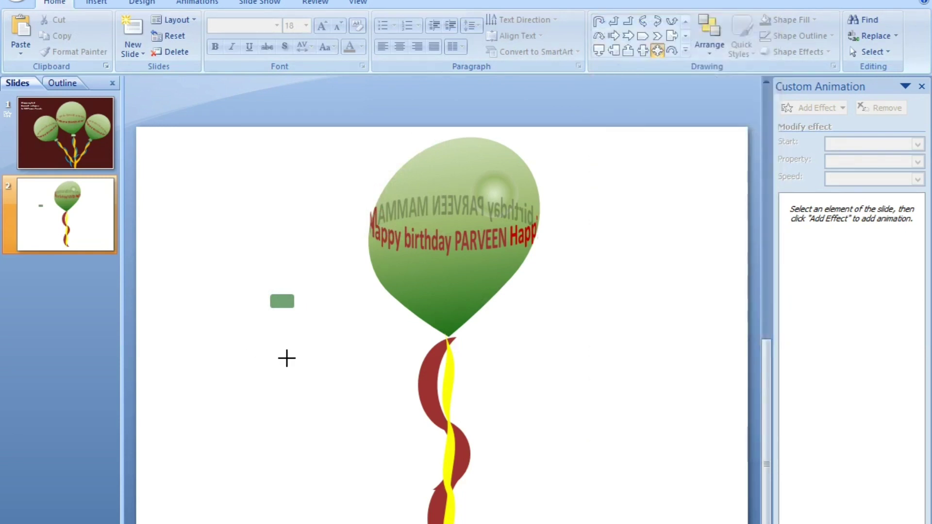
{"action": "left_click_drag", "start_coordinate": [265, 341], "coordinate": [304, 372]}
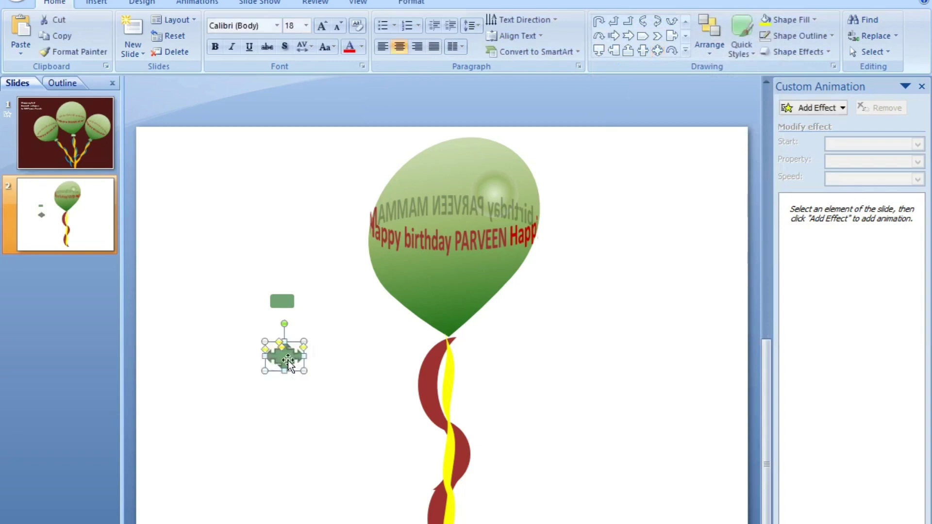
{"action": "right_click", "coordinate": [291, 358]}
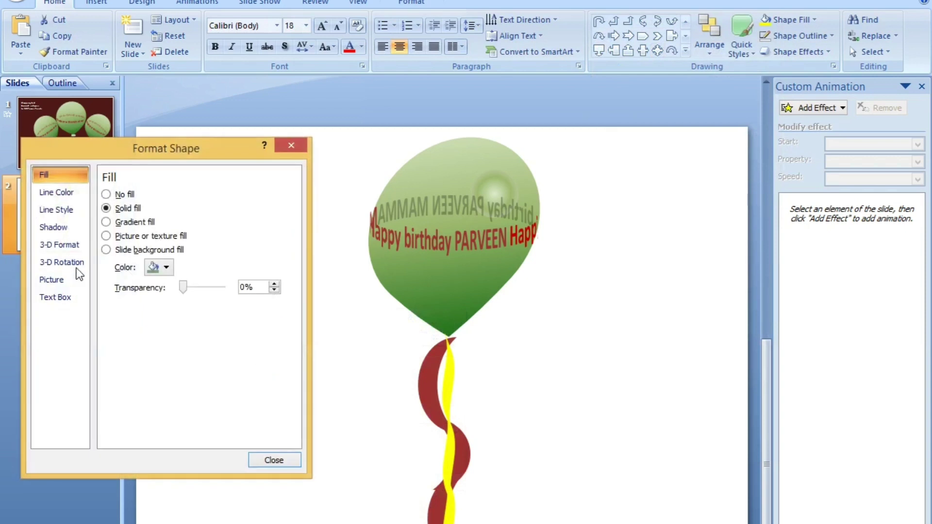
Step: Apply a Parallel 3-D rotation preset to the quad arrow callout
{"action": "left_click", "coordinate": [62, 263]}
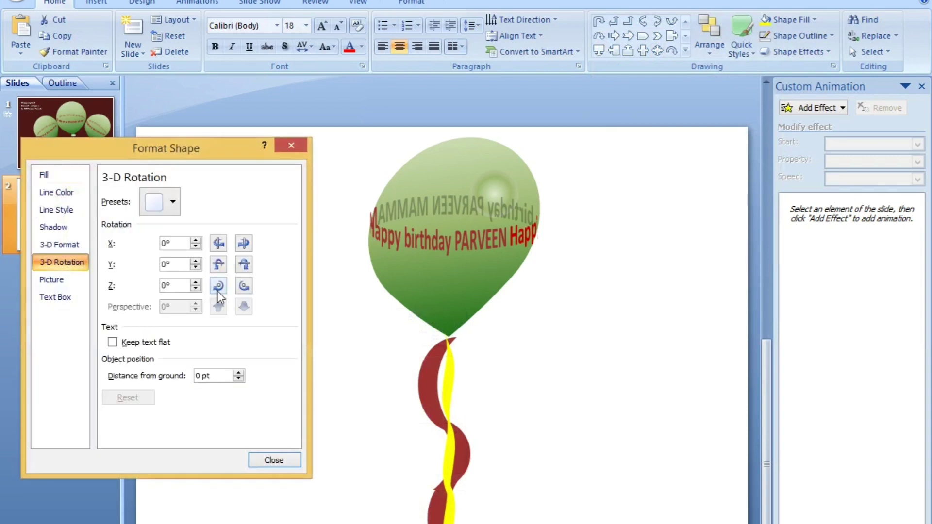
{"action": "left_click", "coordinate": [172, 201]}
{"action": "left_click", "coordinate": [229, 348]}
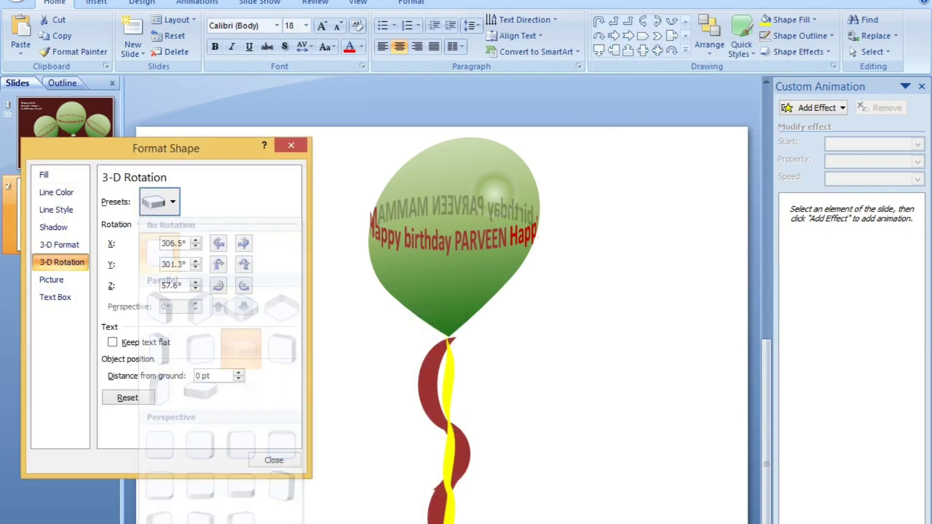
{"action": "left_click", "coordinate": [328, 508]}
{"action": "left_click", "coordinate": [289, 465]}
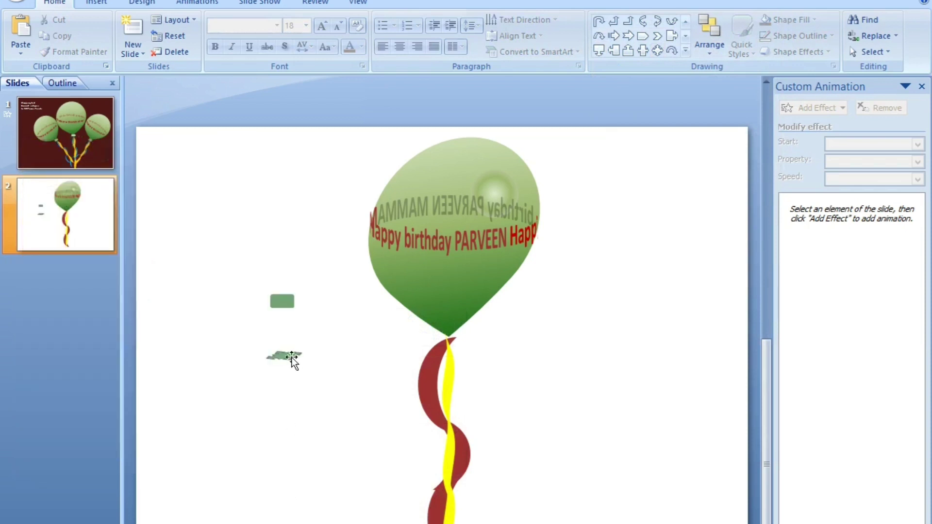
Step: Nudge the tilted callout up two steps so it meets the small rectangle
{"action": "left_click", "coordinate": [282, 355]}
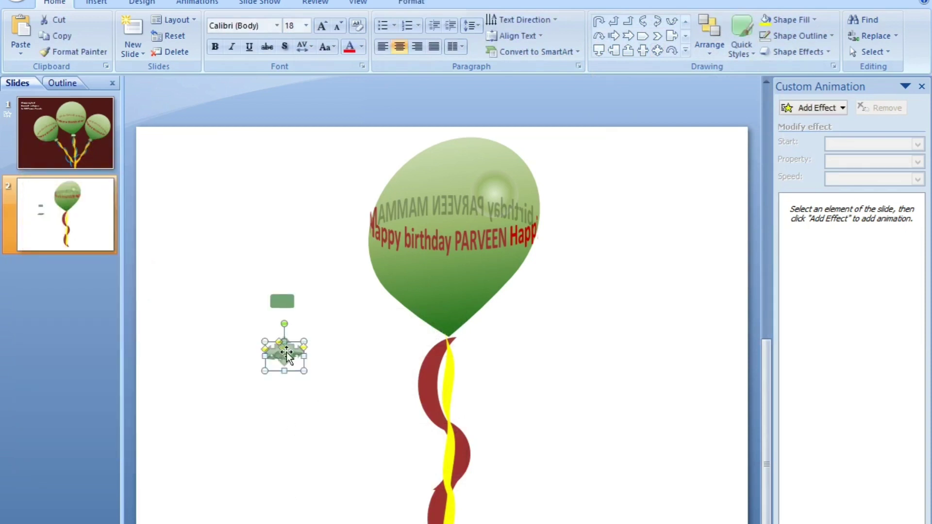
{"action": "key", "text": "Up"}
{"action": "key", "text": "Up"}
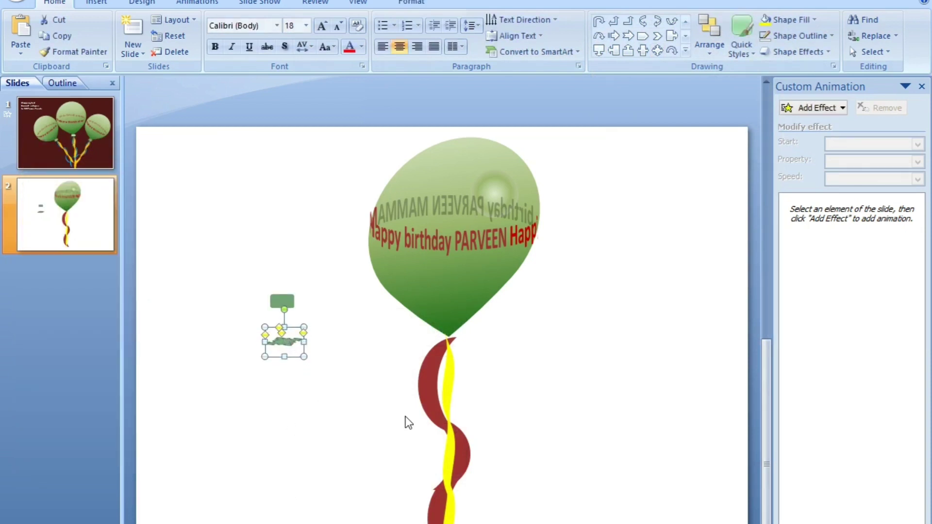
{"action": "key", "text": "Up"}
{"action": "key", "text": "Up"}
{"action": "key", "text": "Up"}
{"action": "key", "text": "Up"}
{"action": "key", "text": "Up"}
{"action": "key", "text": "Up"}
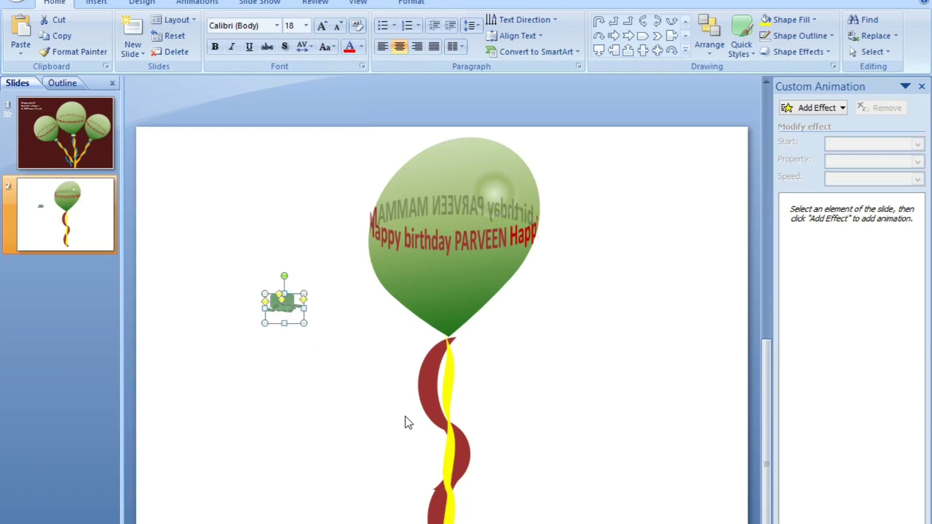
{"action": "left_click", "coordinate": [303, 408]}
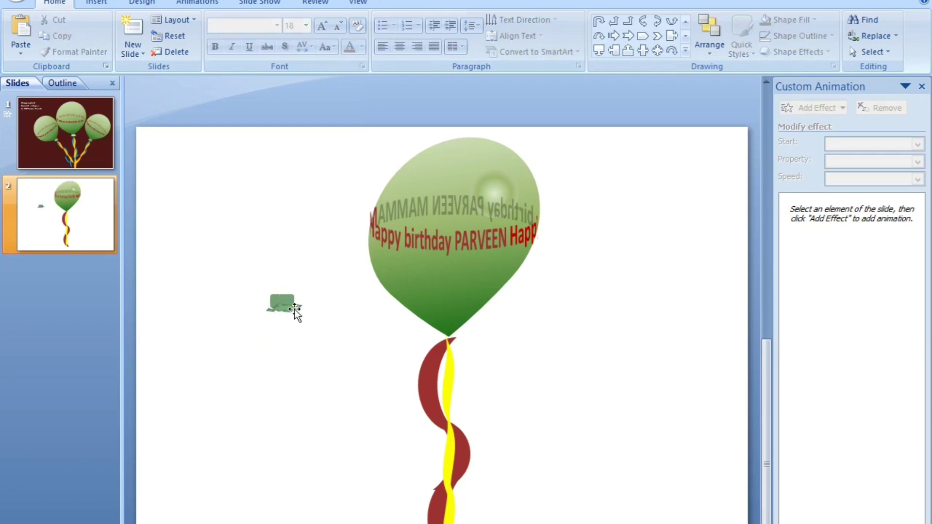
{"action": "left_click", "coordinate": [294, 309]}
{"action": "double_click", "coordinate": [293, 309]}
Step: Fill the quad arrow callout dark red and the small rectangle yellow
{"action": "left_click", "coordinate": [353, 19]}
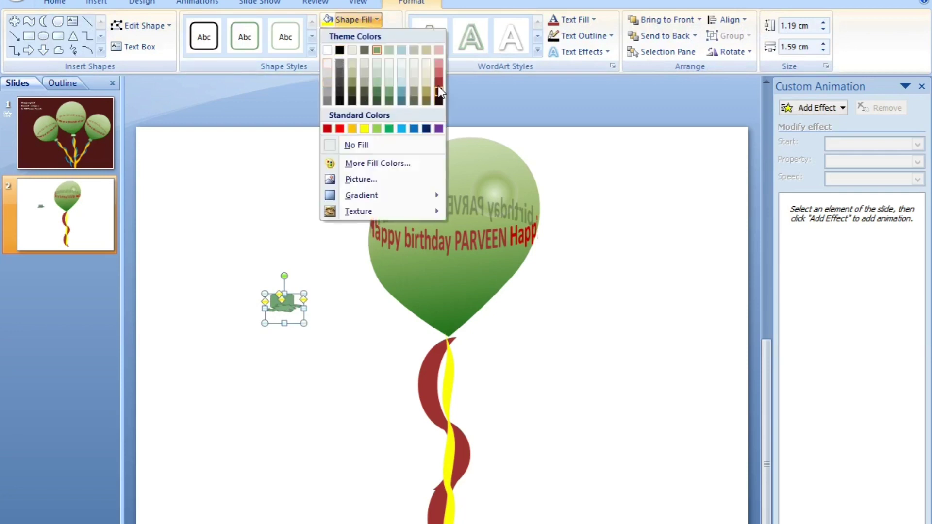
{"action": "left_click", "coordinate": [439, 85]}
{"action": "left_click", "coordinate": [324, 368]}
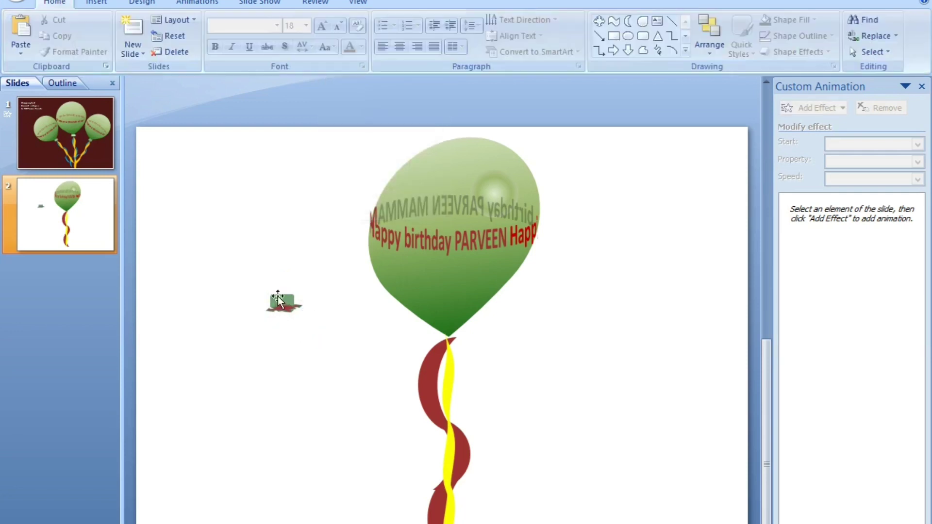
{"action": "left_click", "coordinate": [282, 302]}
{"action": "left_click", "coordinate": [372, 19]}
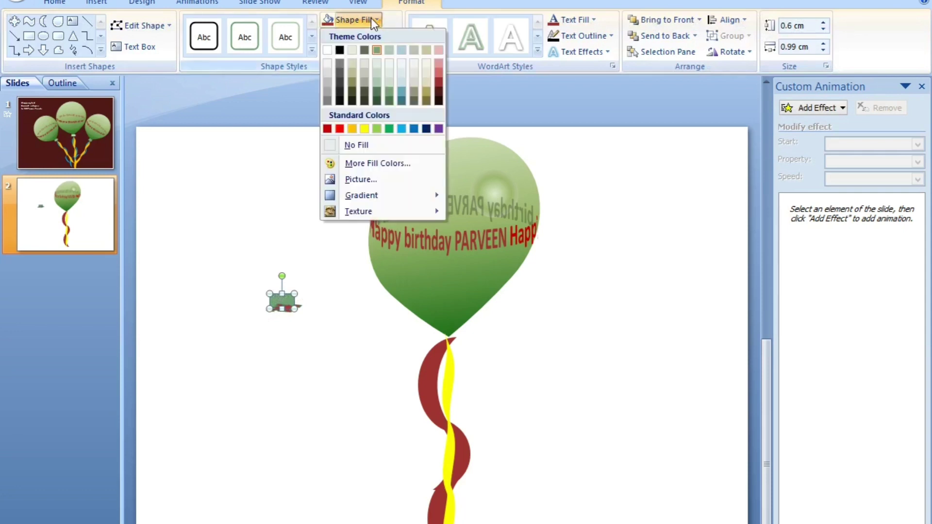
{"action": "left_click", "coordinate": [364, 129]}
{"action": "left_click", "coordinate": [279, 327]}
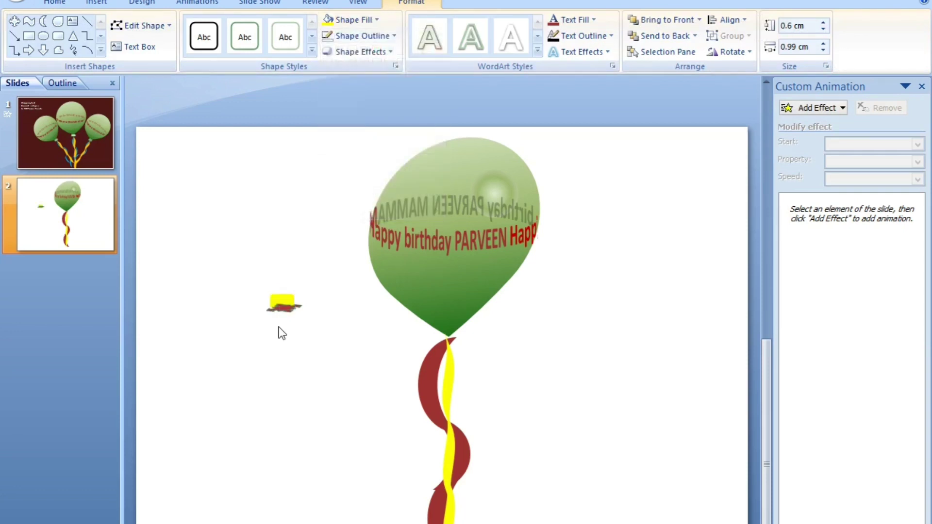
Step: Move the knot pieces right two steps onto the balloon's neck
{"action": "left_click", "coordinate": [279, 301]}
{"action": "left_click", "coordinate": [300, 359]}
{"action": "left_click", "coordinate": [287, 301]}
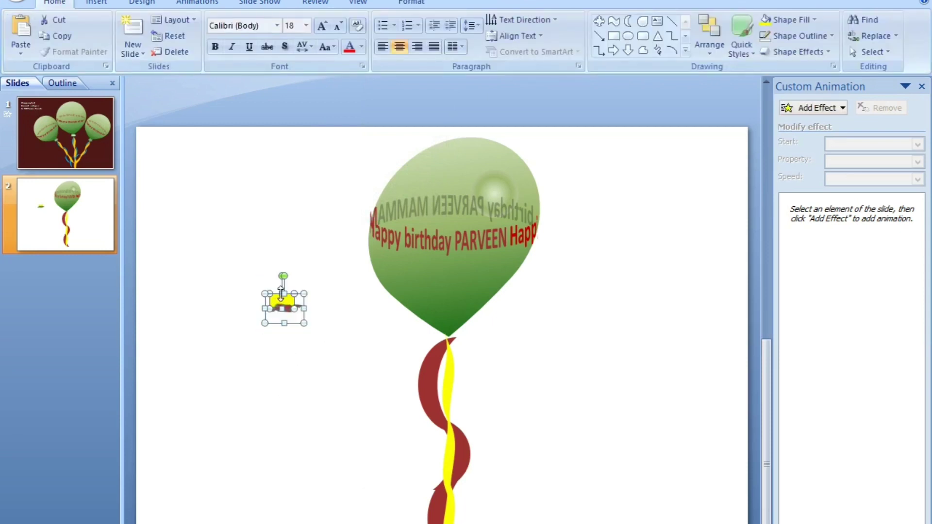
{"action": "key", "text": "Right"}
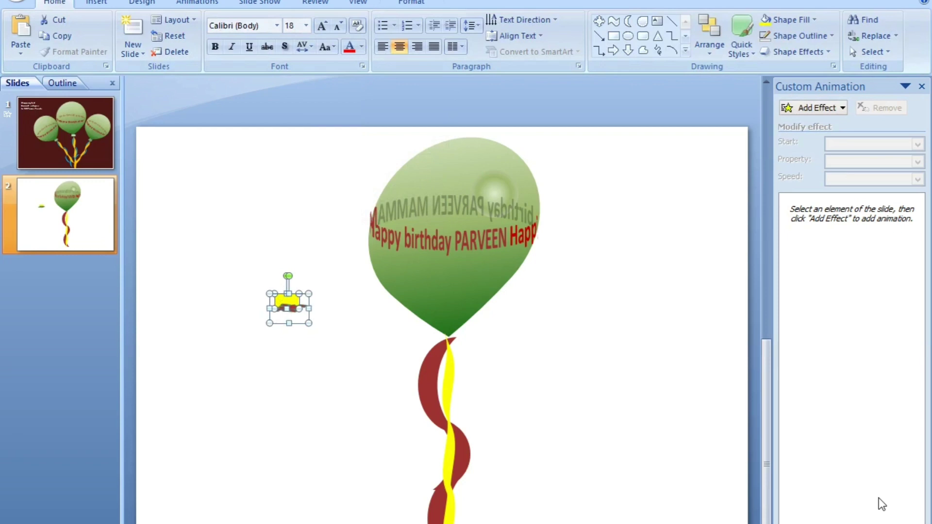
{"action": "key", "text": "Right"}
{"action": "key", "text": "Right"}
{"action": "key", "text": "Right"}
{"action": "key", "text": "Right"}
{"action": "key", "text": "Right"}
{"action": "key", "text": "Right"}
{"action": "key", "text": "Right"}
{"action": "key", "text": "Right"}
{"action": "key", "text": "Right"}
{"action": "key", "text": "Right"}
{"action": "key", "text": "Right"}
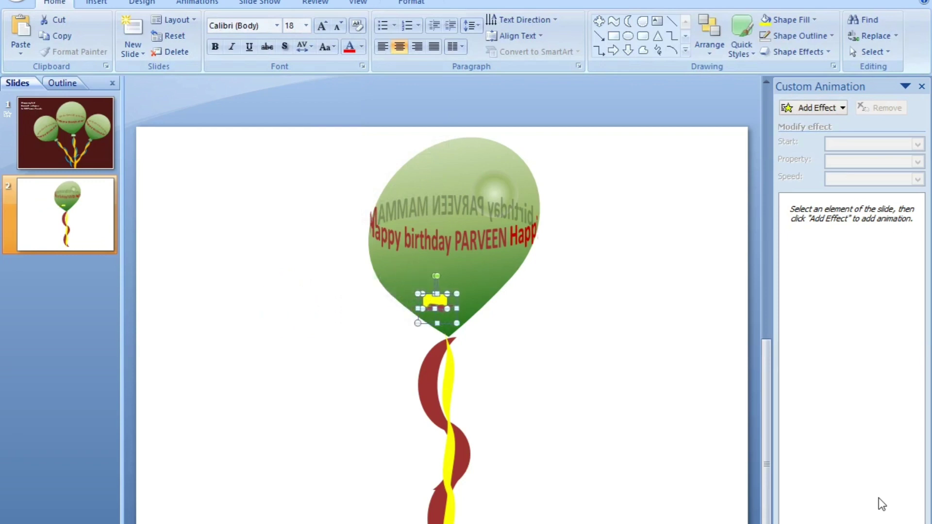